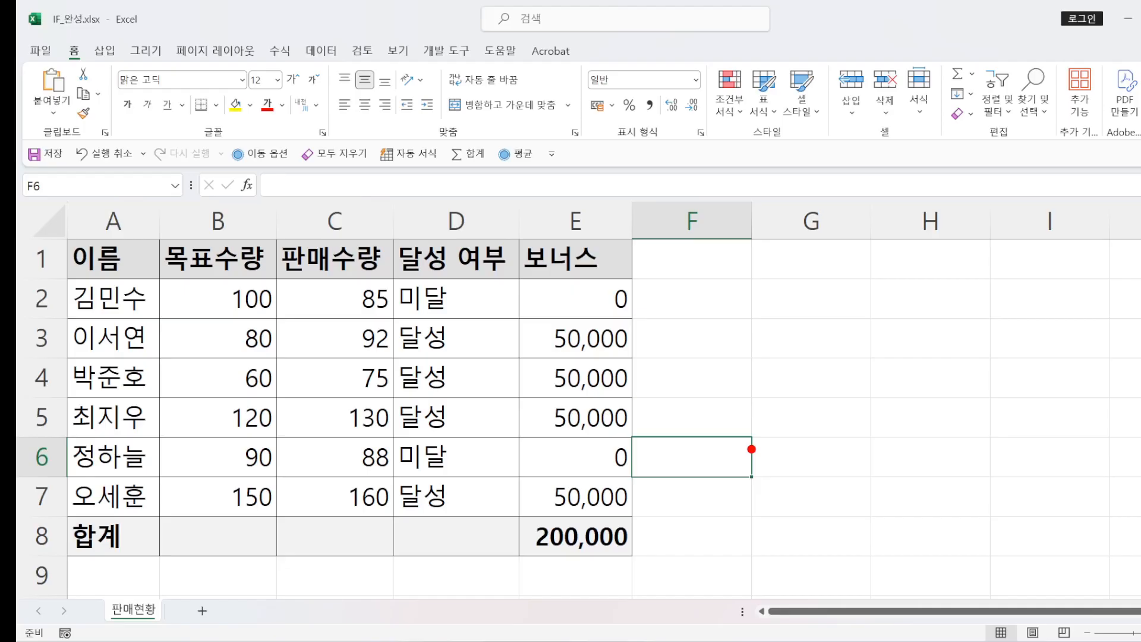
# - Set the 판매수량 value in cell C6 to 95
pyautogui.moveTo(397, 438); pyautogui.dragTo(407, 459)
pyautogui.click(334, 462)
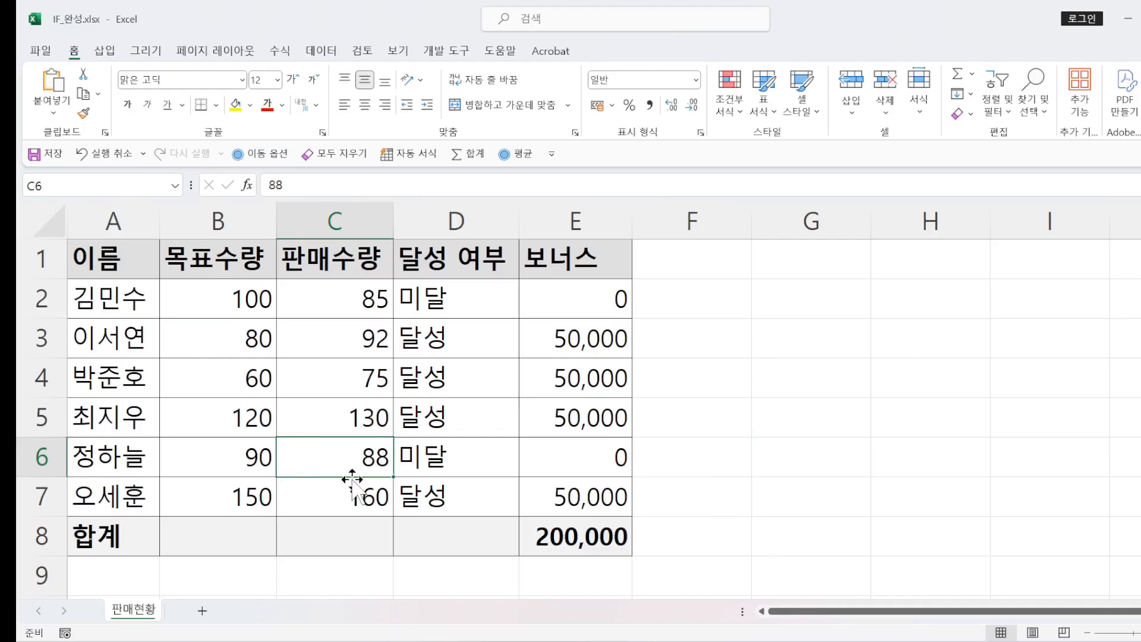
pyautogui.write('95')
pyautogui.press('Return')
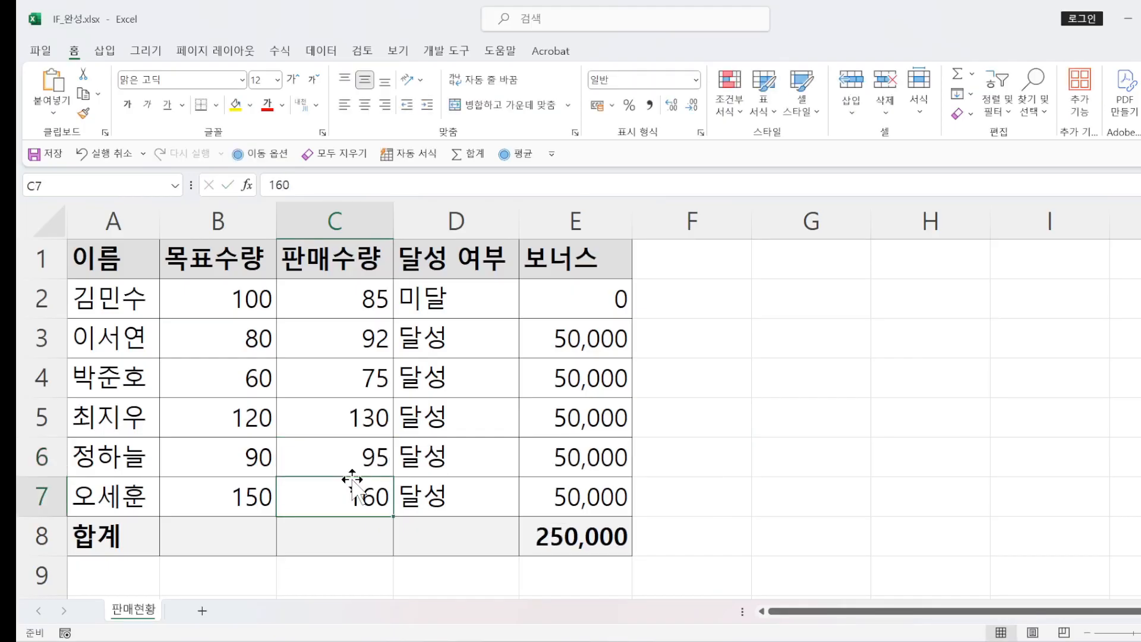
# - Inspect the formulas in D6, E6 and the bonus total E8, and undo the last change to C6
pyautogui.click(420, 458)
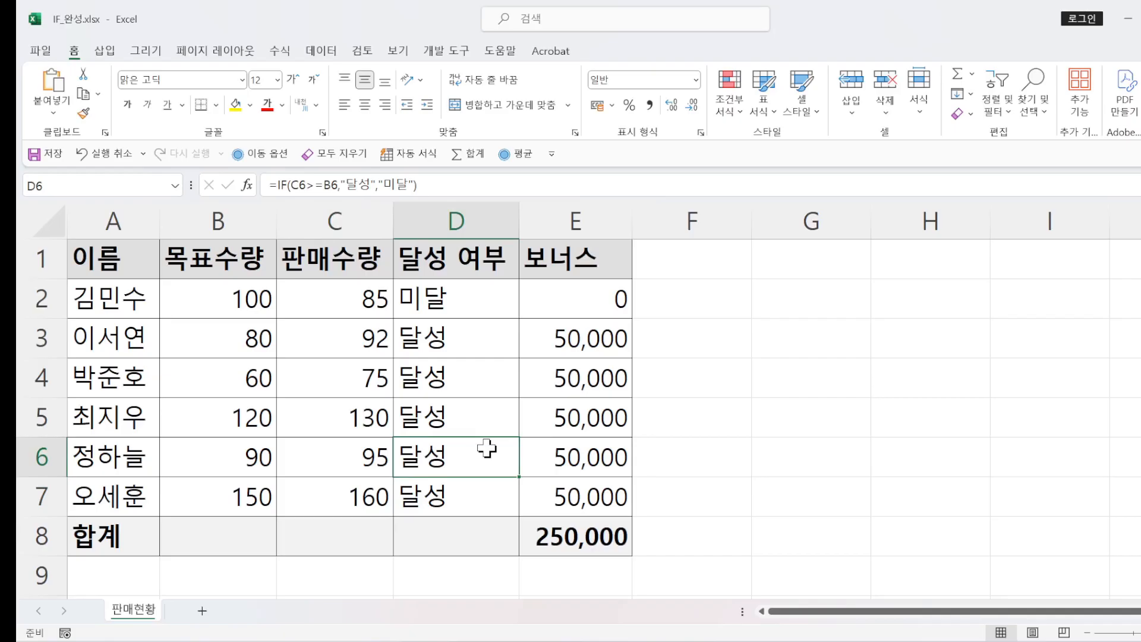
pyautogui.click(602, 457)
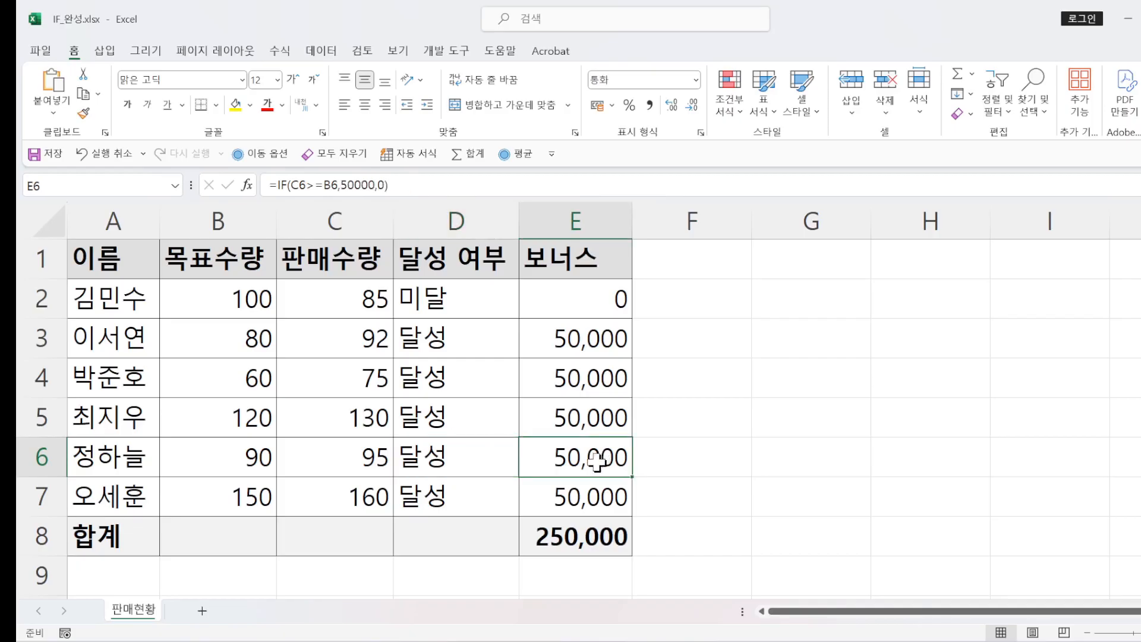
pyautogui.click(588, 540)
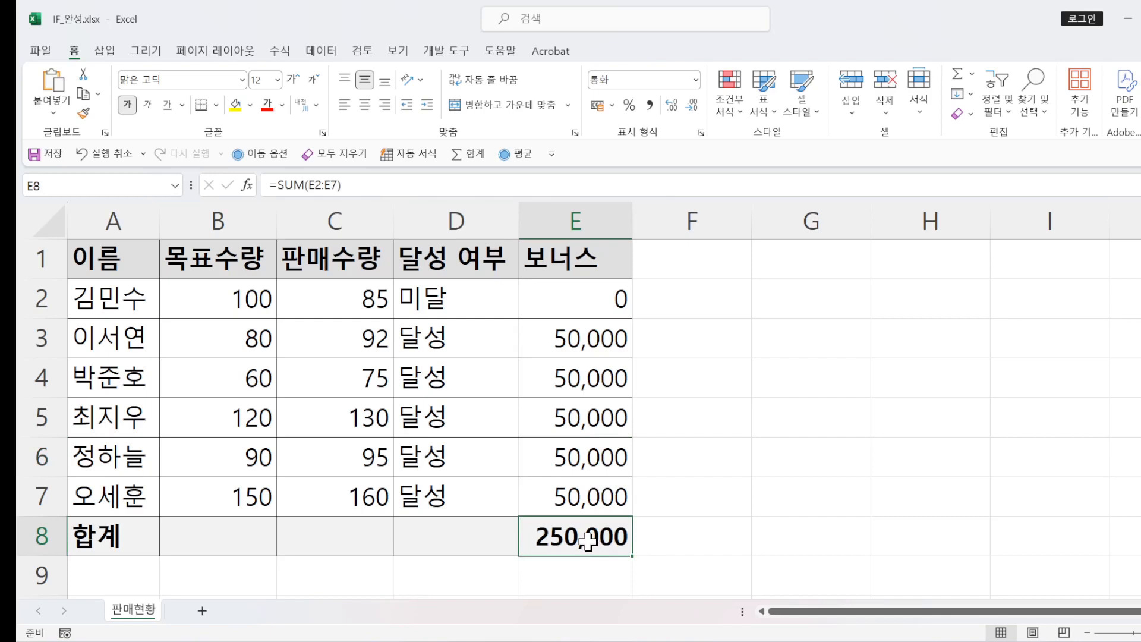
pyautogui.hotkey('ctrl', 'z')
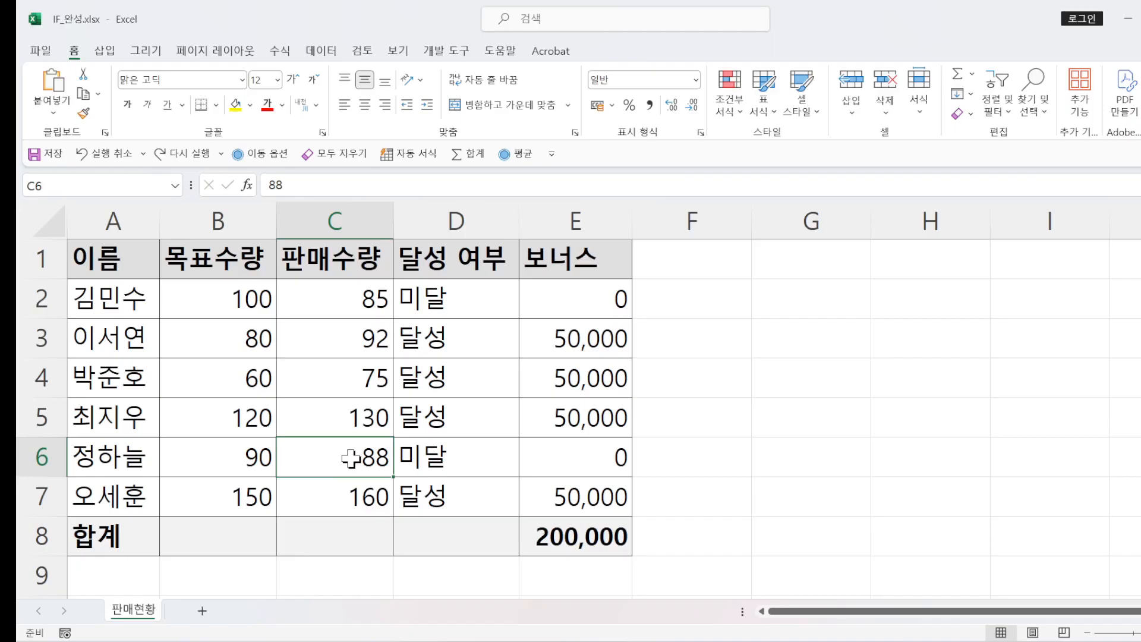
# - Enter 95 again in C6 and check the resulting 달성 여부, 보너스 and 합계 cells
pyautogui.write('95')
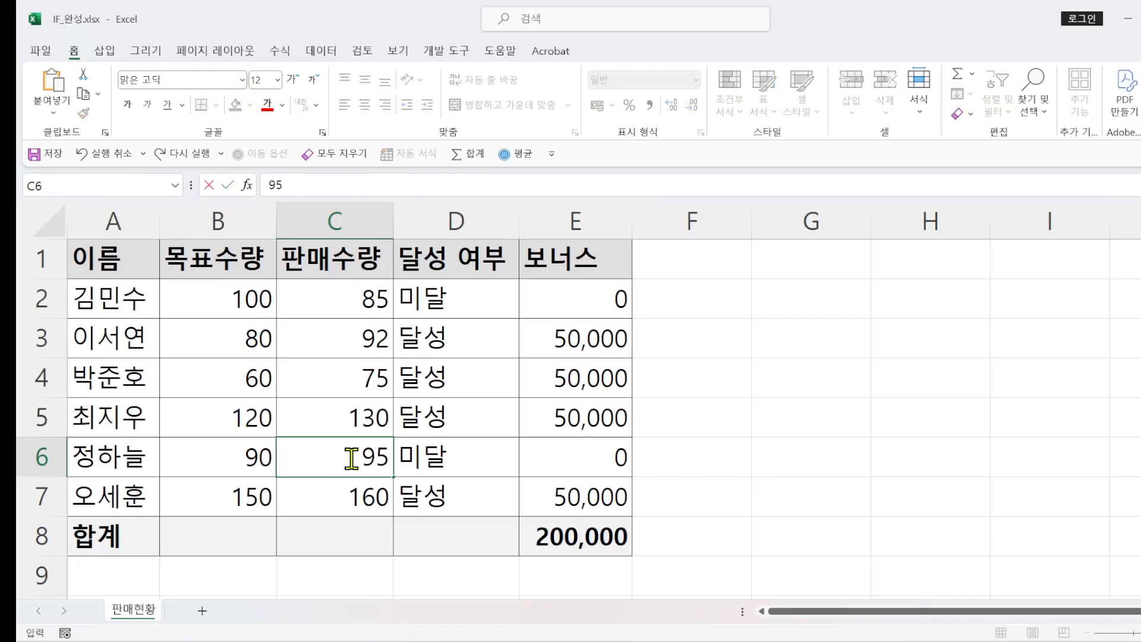
pyautogui.press('Return')
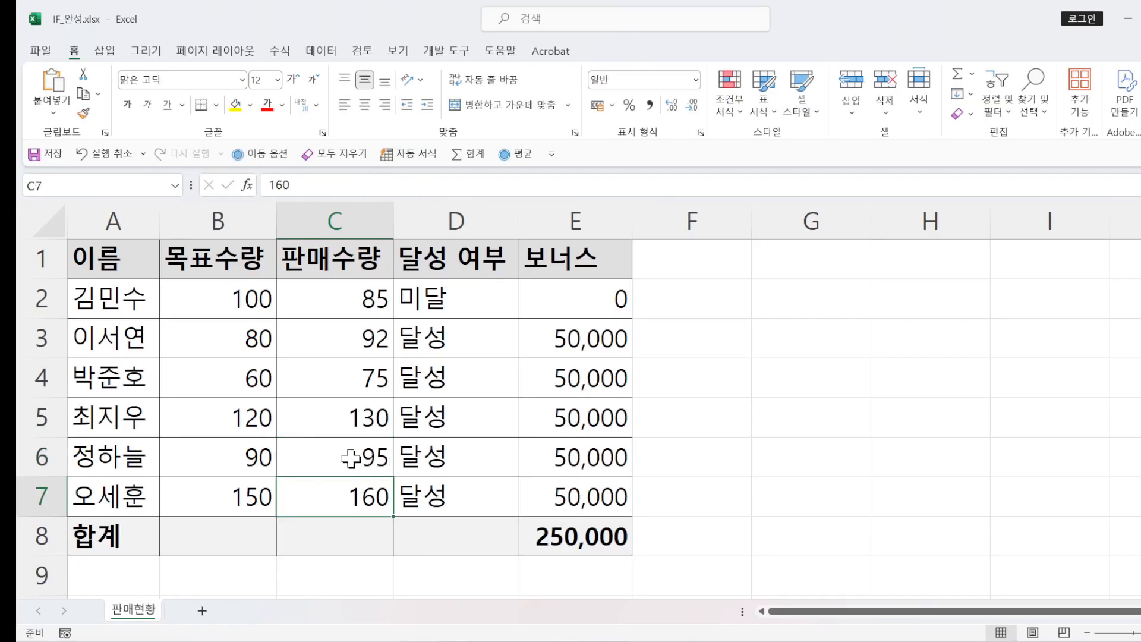
pyautogui.click(424, 463)
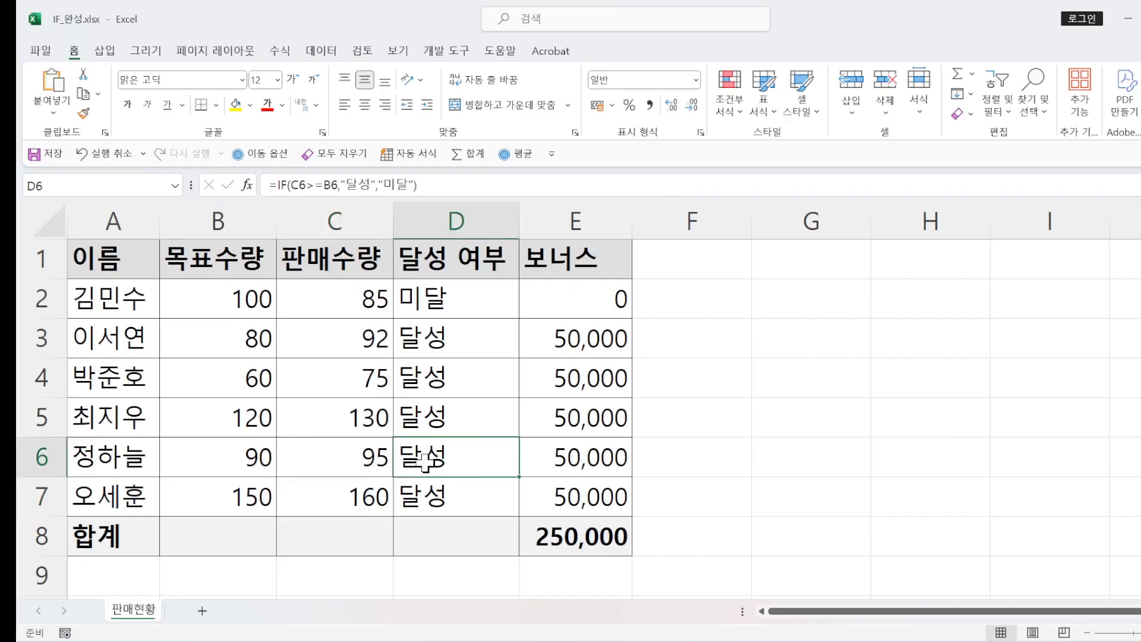
pyautogui.click(590, 462)
pyautogui.click(572, 538)
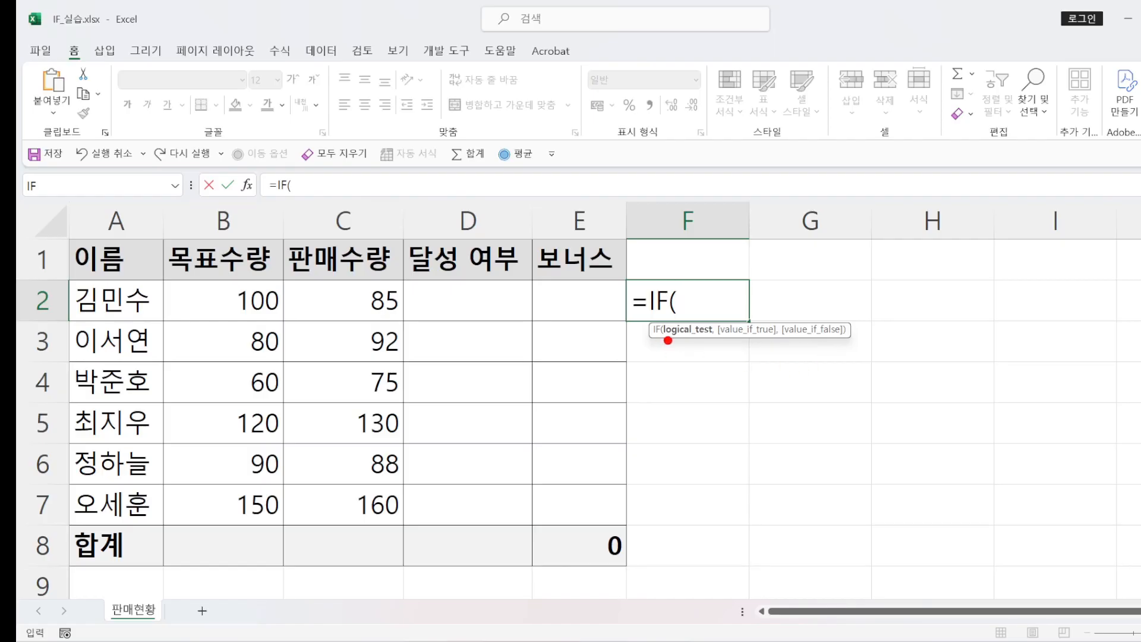
# - Cancel the unfinished IF formula in cell F2
pyautogui.moveTo(668, 343); pyautogui.dragTo(720, 343)
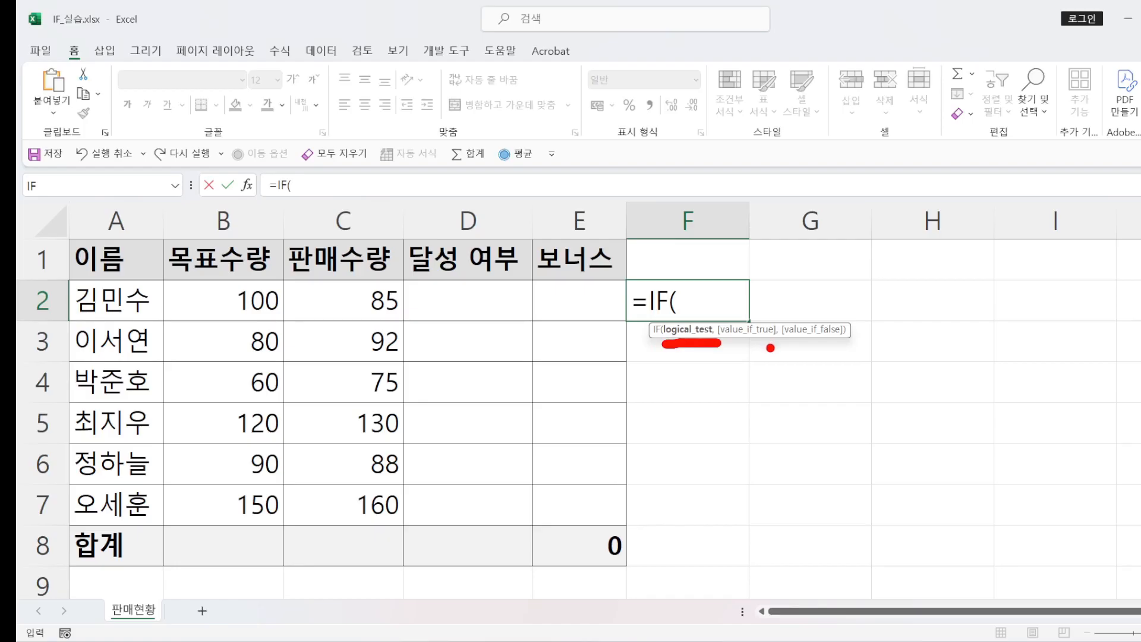
pyautogui.moveTo(783, 350)
pyautogui.mouseDown()
pyautogui.moveTo(767, 397)
pyautogui.moveTo(770, 380)
pyautogui.mouseUp()
pyautogui.moveTo(842, 369)
pyautogui.mouseDown()
pyautogui.moveTo(819, 401)
pyautogui.moveTo(851, 394)
pyautogui.mouseUp()
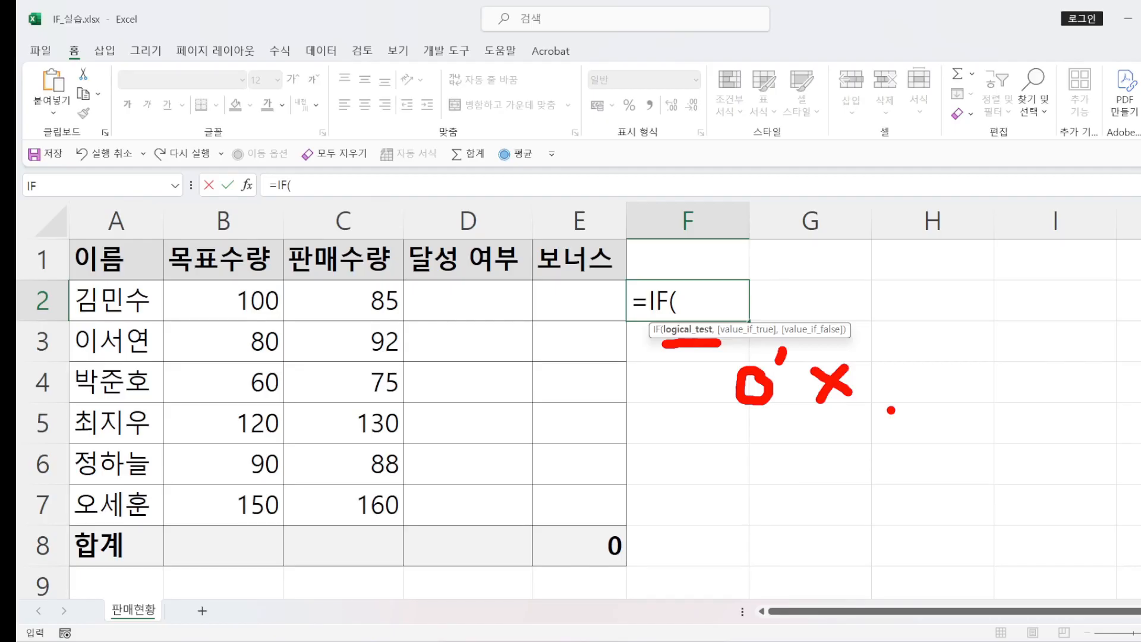
pyautogui.press('Escape')
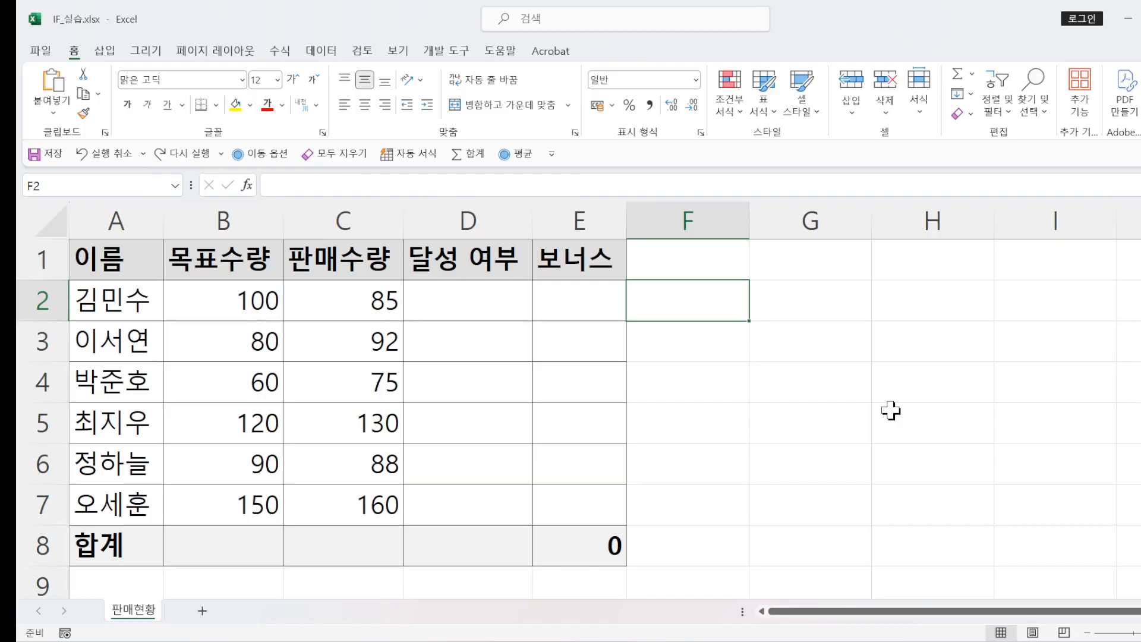
pyautogui.moveTo(790, 245)
pyautogui.mouseDown()
pyautogui.moveTo(838, 303)
pyautogui.moveTo(818, 327)
pyautogui.mouseUp()
pyautogui.moveTo(903, 261); pyautogui.dragTo(964, 265)
pyautogui.moveTo(896, 305); pyautogui.dragTo(961, 303)
pyautogui.moveTo(818, 367); pyautogui.dragTo(819, 484)
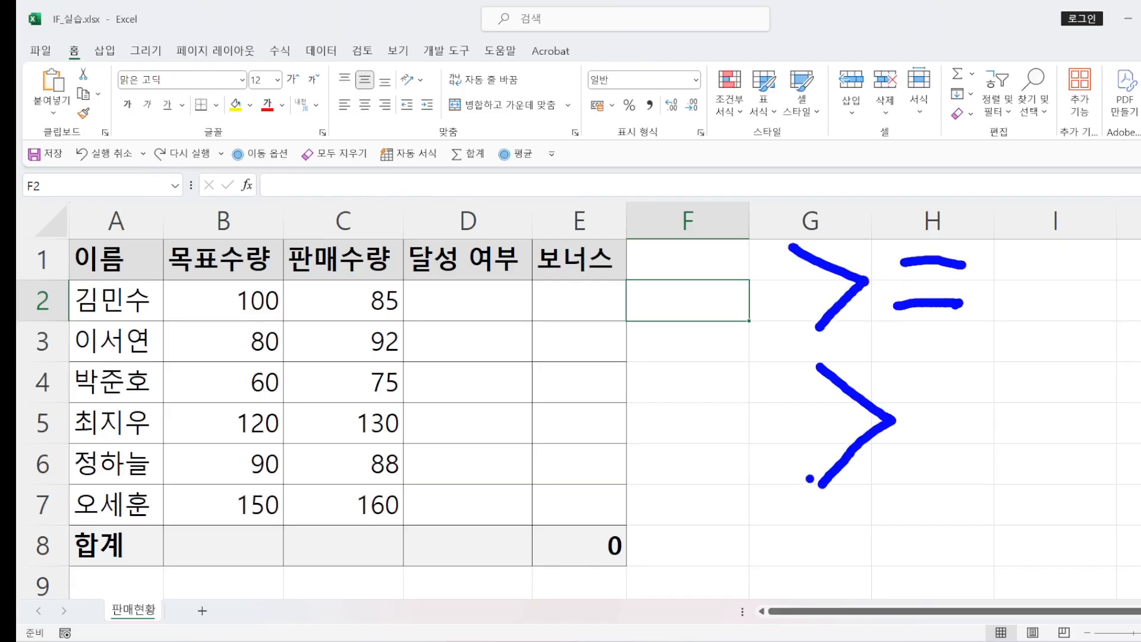
pyautogui.moveTo(826, 526); pyautogui.dragTo(878, 525)
pyautogui.click(850, 553)
pyautogui.moveTo(810, 582); pyautogui.dragTo(870, 584)
pyautogui.moveTo(590, 360)
pyautogui.mouseDown()
pyautogui.moveTo(573, 469)
pyautogui.moveTo(602, 502)
pyautogui.mouseUp()
pyautogui.moveTo(639, 370); pyautogui.dragTo(662, 501)
pyautogui.moveTo(1032, 365)
pyautogui.mouseDown()
pyautogui.moveTo(1017, 473)
pyautogui.moveTo(1037, 492)
pyautogui.mouseUp()
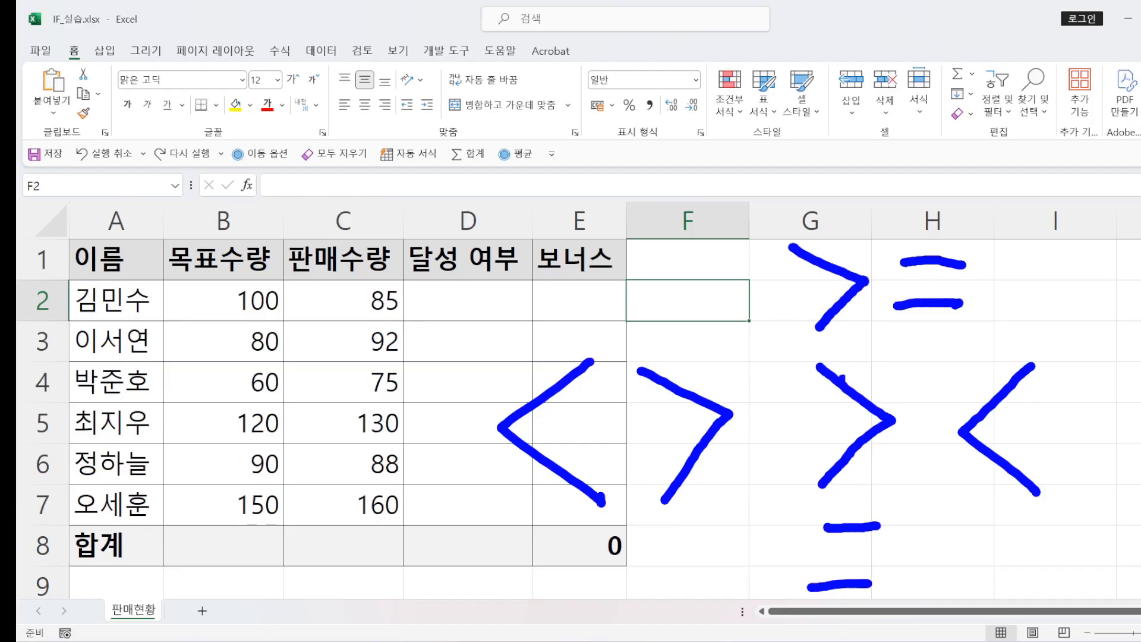
pyautogui.moveTo(1138, 362); pyautogui.dragTo(1138, 467)
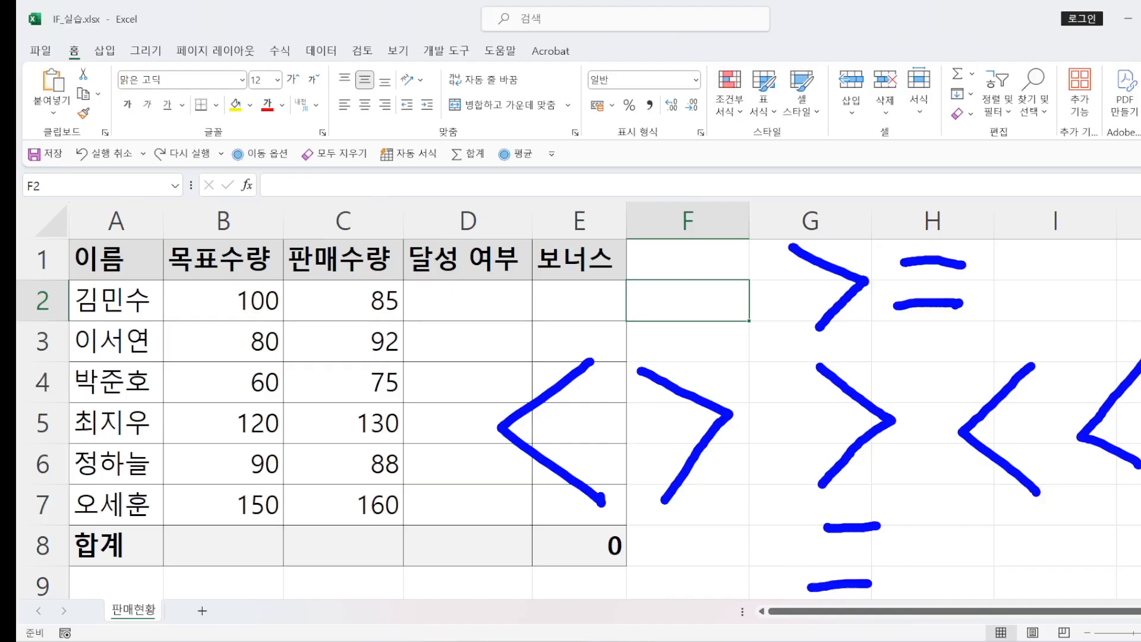
pyautogui.moveTo(1023, 217)
pyautogui.mouseDown()
pyautogui.moveTo(1008, 231)
pyautogui.moveTo(1039, 215)
pyautogui.moveTo(1029, 219)
pyautogui.mouseUp()
pyautogui.moveTo(1073, 190); pyautogui.dragTo(1095, 347)
pyautogui.moveTo(1101, 208); pyautogui.dragTo(1091, 264)
pyautogui.moveTo(1102, 233)
pyautogui.mouseDown()
pyautogui.moveTo(1125, 254)
pyautogui.moveTo(1129, 244)
pyautogui.mouseUp()
pyautogui.moveTo(1129, 198)
pyautogui.mouseDown()
pyautogui.moveTo(1140, 250)
pyautogui.moveTo(1117, 292)
pyautogui.mouseUp()
pyautogui.moveTo(1124, 496)
pyautogui.mouseDown()
pyautogui.moveTo(1124, 472)
pyautogui.moveTo(1122, 488)
pyautogui.mouseUp()
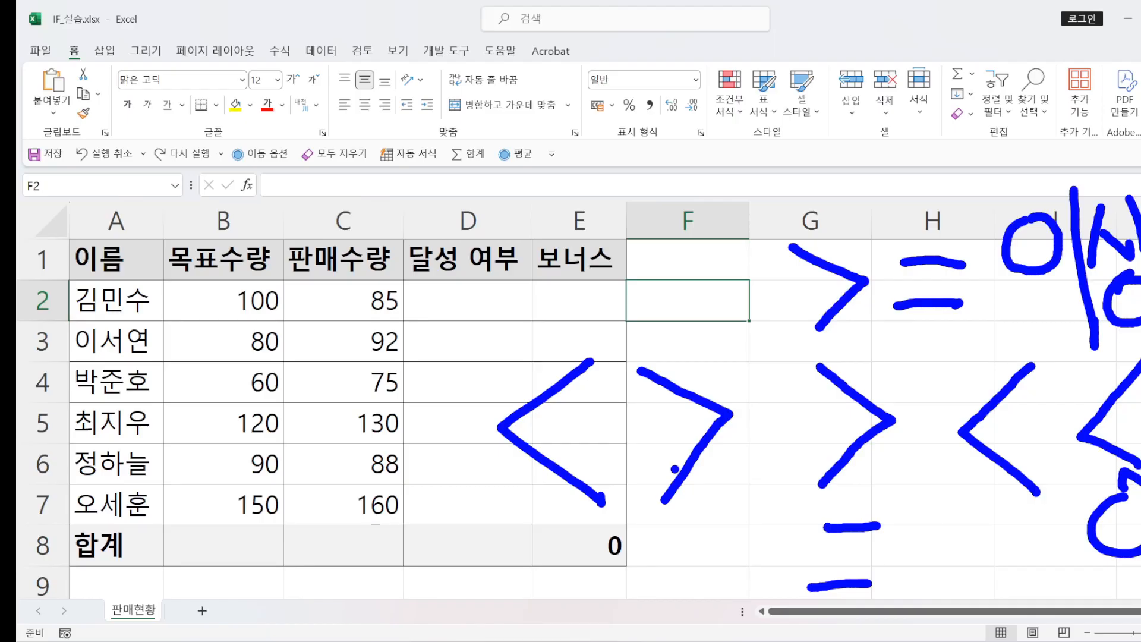
pyautogui.press('Escape')
pyautogui.hotkey('ctrl', '2')
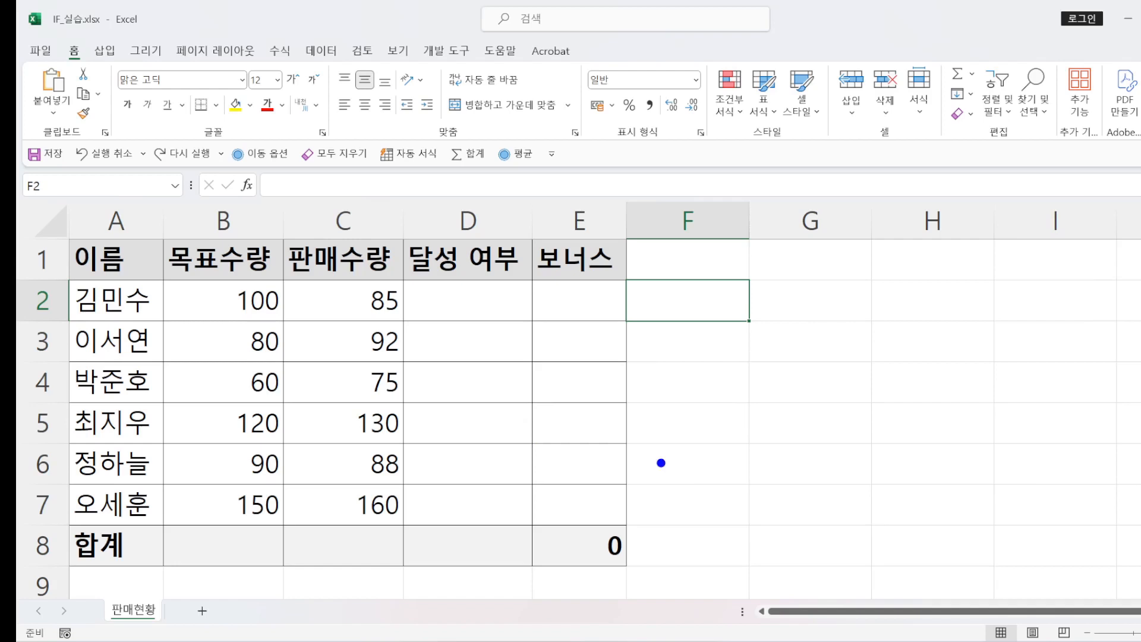
pyautogui.moveTo(615, 228)
pyautogui.mouseDown()
pyautogui.moveTo(646, 319)
pyautogui.moveTo(635, 334)
pyautogui.mouseUp()
pyautogui.moveTo(739, 244); pyautogui.dragTo(807, 244)
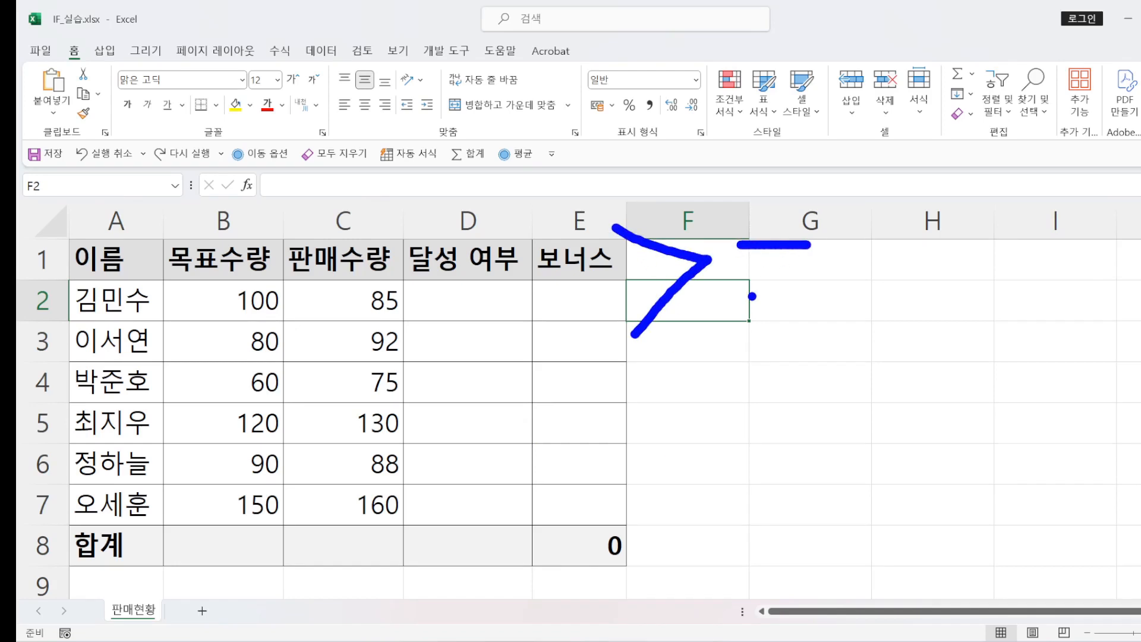
pyautogui.moveTo(746, 297); pyautogui.dragTo(813, 300)
pyautogui.moveTo(615, 416); pyautogui.dragTo(697, 416)
pyautogui.moveTo(618, 473); pyautogui.dragTo(668, 468)
pyautogui.moveTo(739, 399)
pyautogui.mouseDown()
pyautogui.moveTo(797, 436)
pyautogui.moveTo(753, 502)
pyautogui.mouseUp()
pyautogui.press('r')
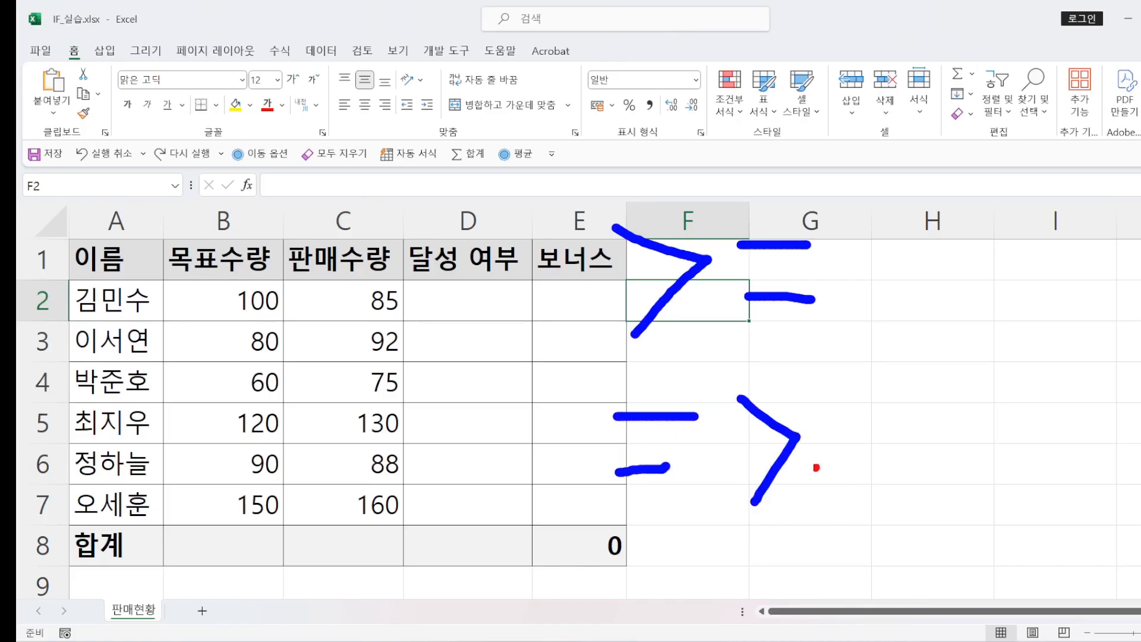
pyautogui.moveTo(802, 385); pyautogui.dragTo(494, 605)
pyautogui.moveTo(564, 419); pyautogui.dragTo(784, 622)
pyautogui.moveTo(827, 345)
pyautogui.mouseDown()
pyautogui.moveTo(713, 367)
pyautogui.moveTo(618, 143)
pyautogui.moveTo(802, 349)
pyautogui.mouseUp()
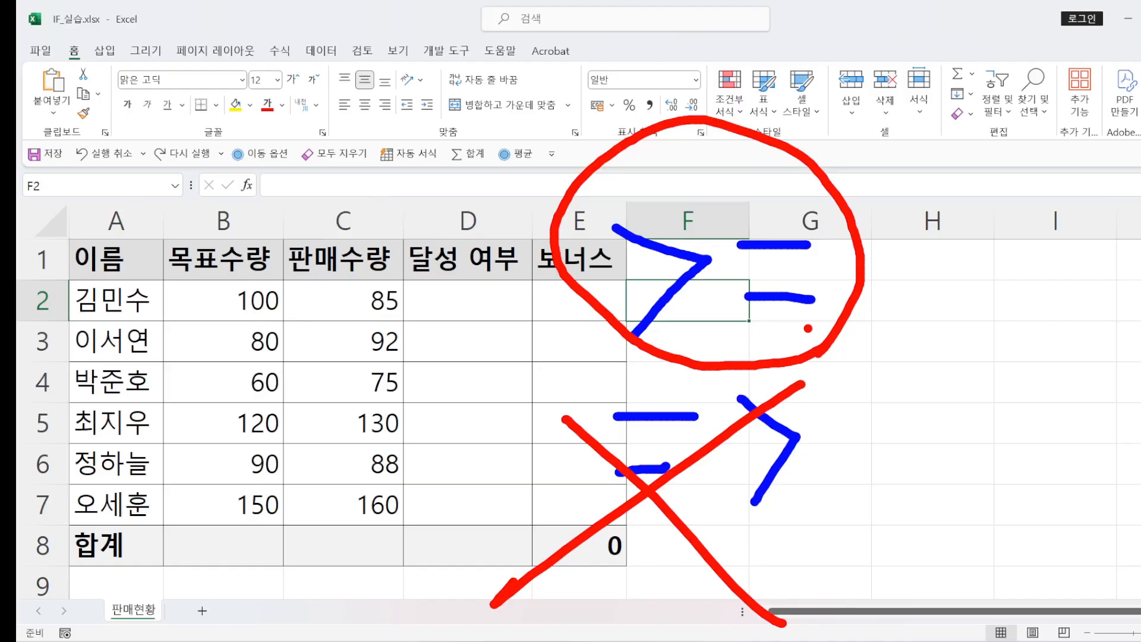
pyautogui.press('Escape')
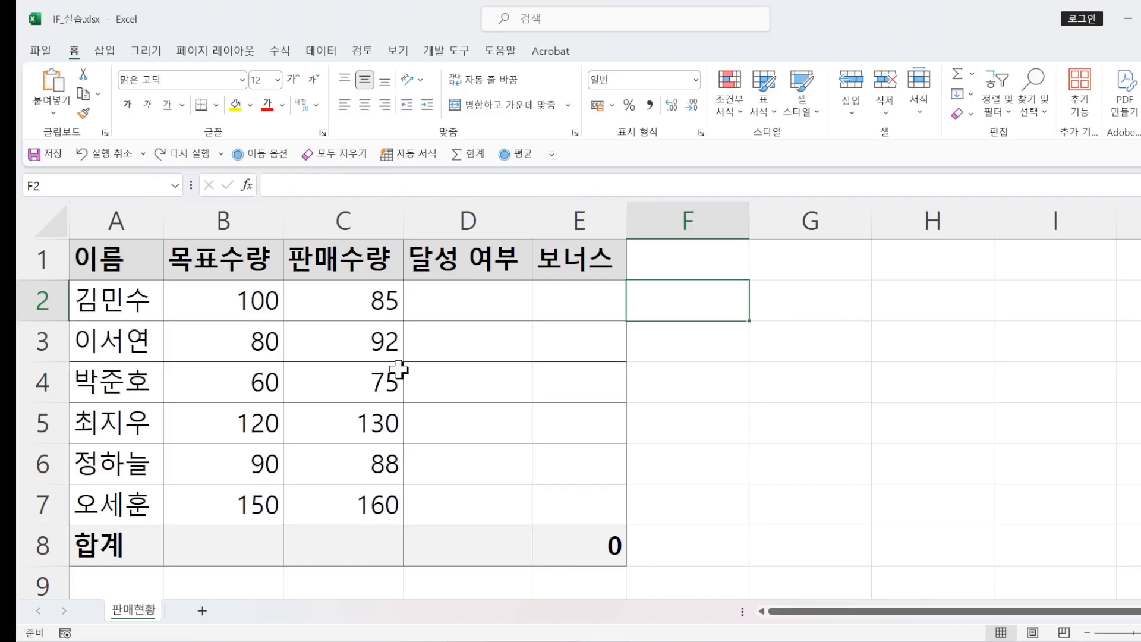
# - Start an IF function in D2 and, in its function arguments, set the logical test to C2>=B2
pyautogui.click(437, 306)
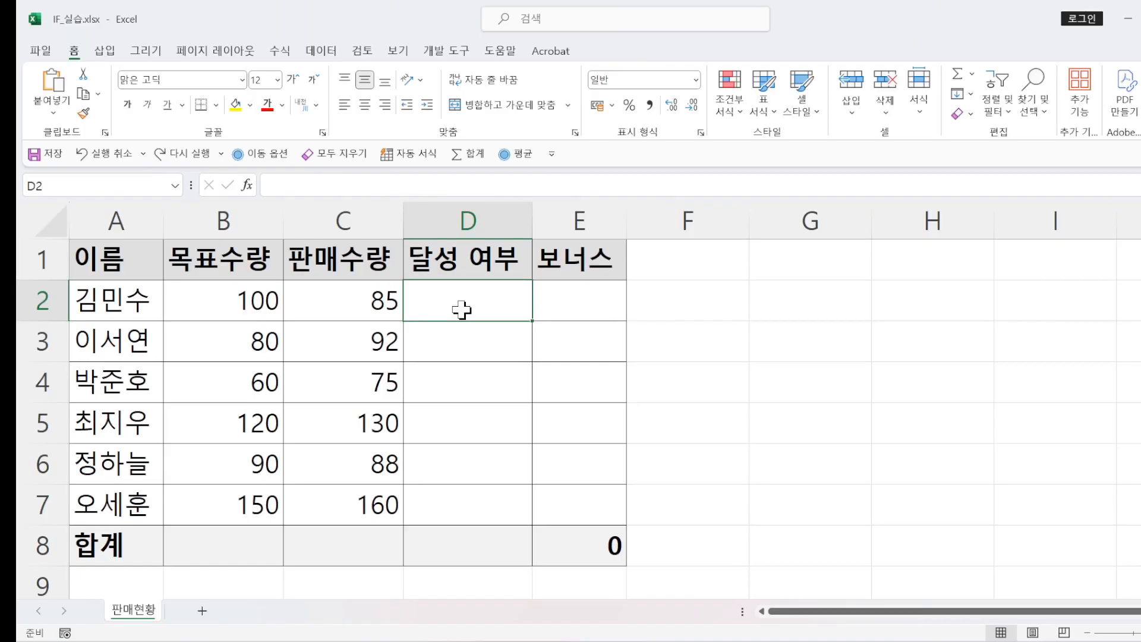
pyautogui.write('=')
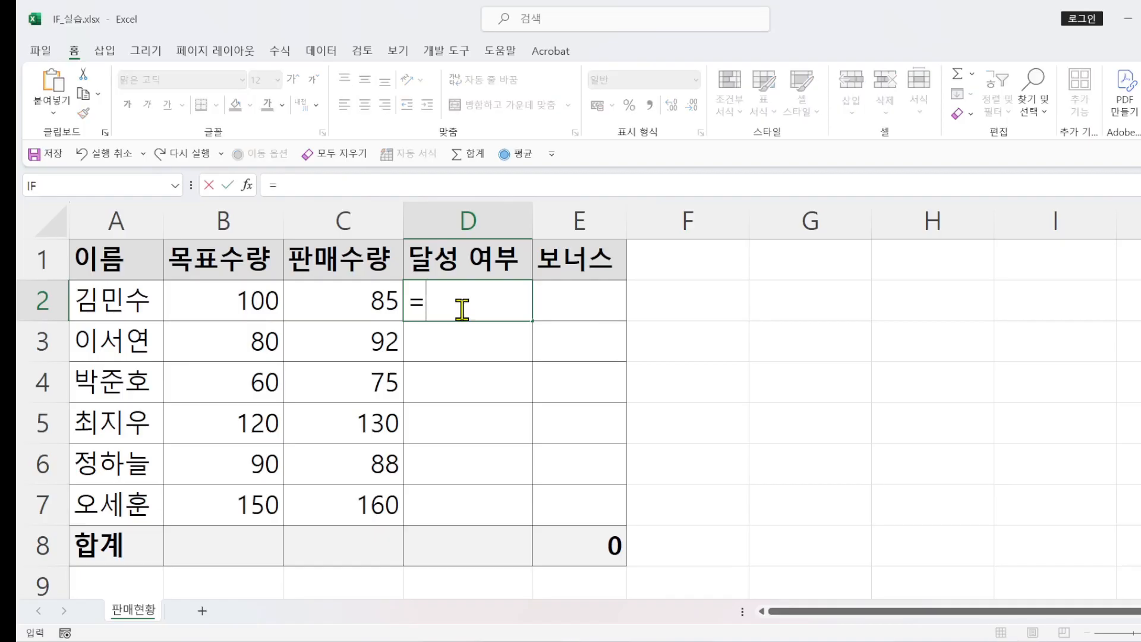
pyautogui.write('I')
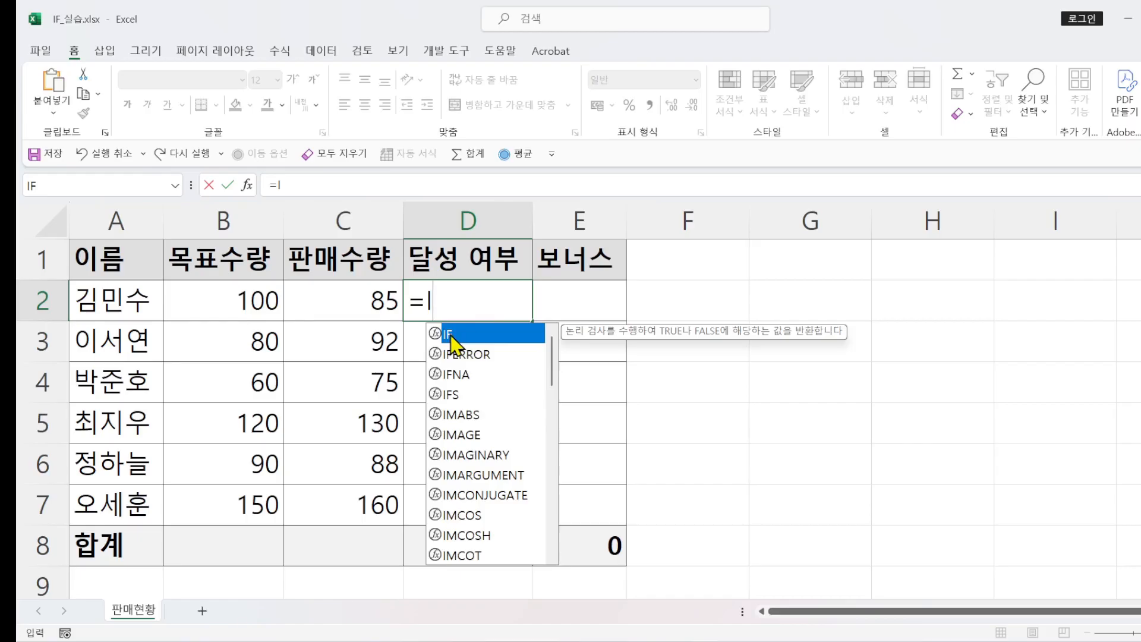
pyautogui.doubleClick(452, 335)
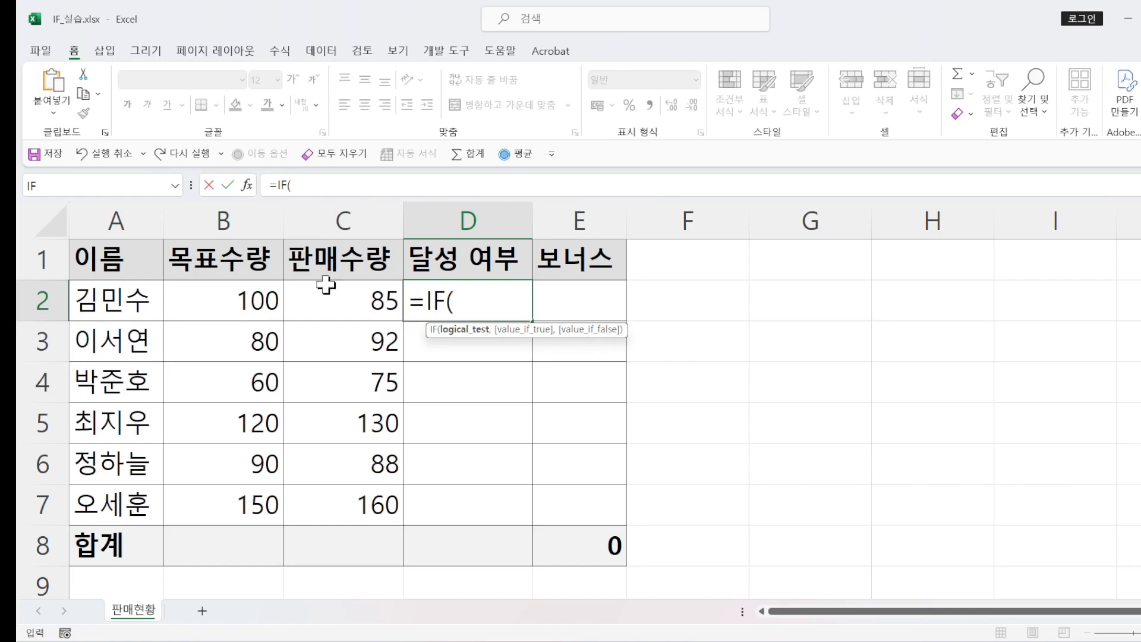
pyautogui.click(246, 184)
pyautogui.moveTo(831, 78); pyautogui.dragTo(720, 148)
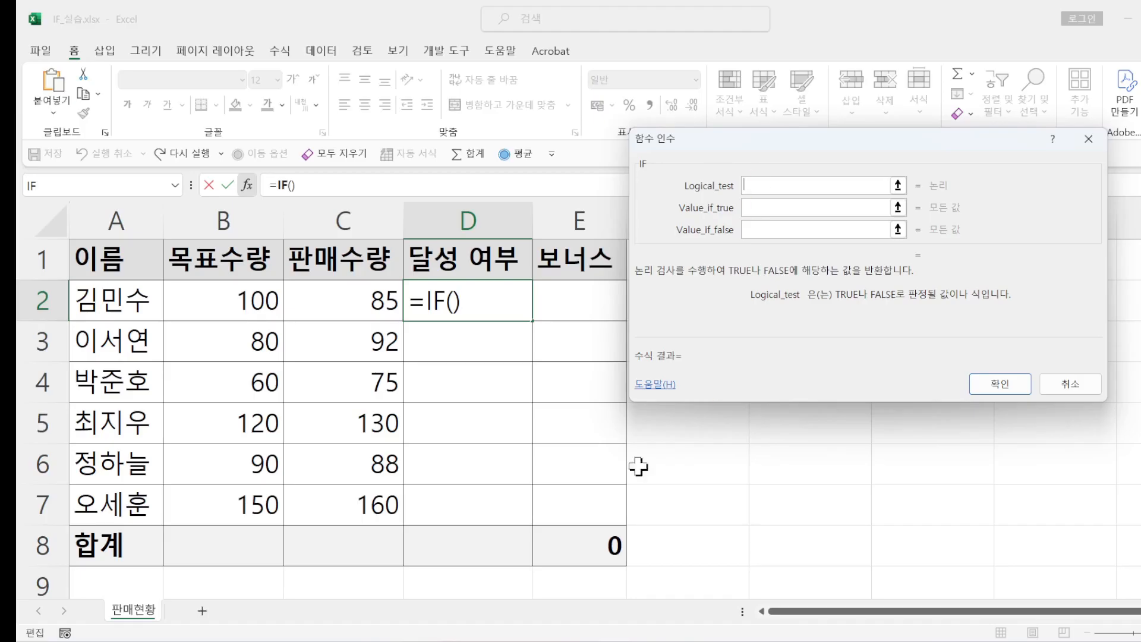
pyautogui.click(344, 302)
pyautogui.write('>=')
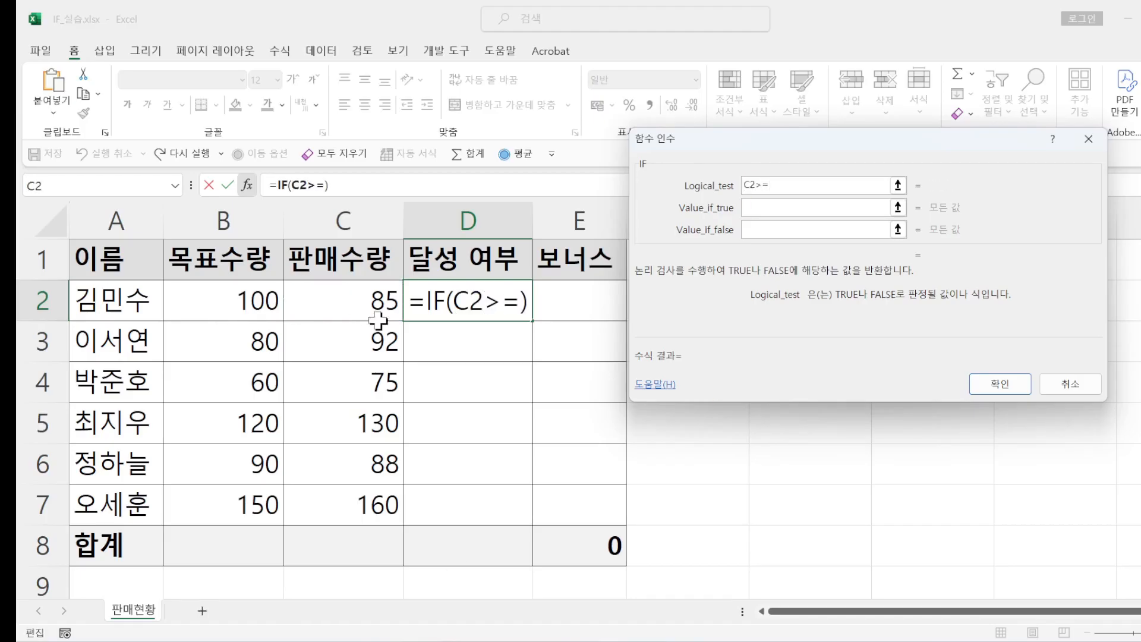
pyautogui.click(240, 293)
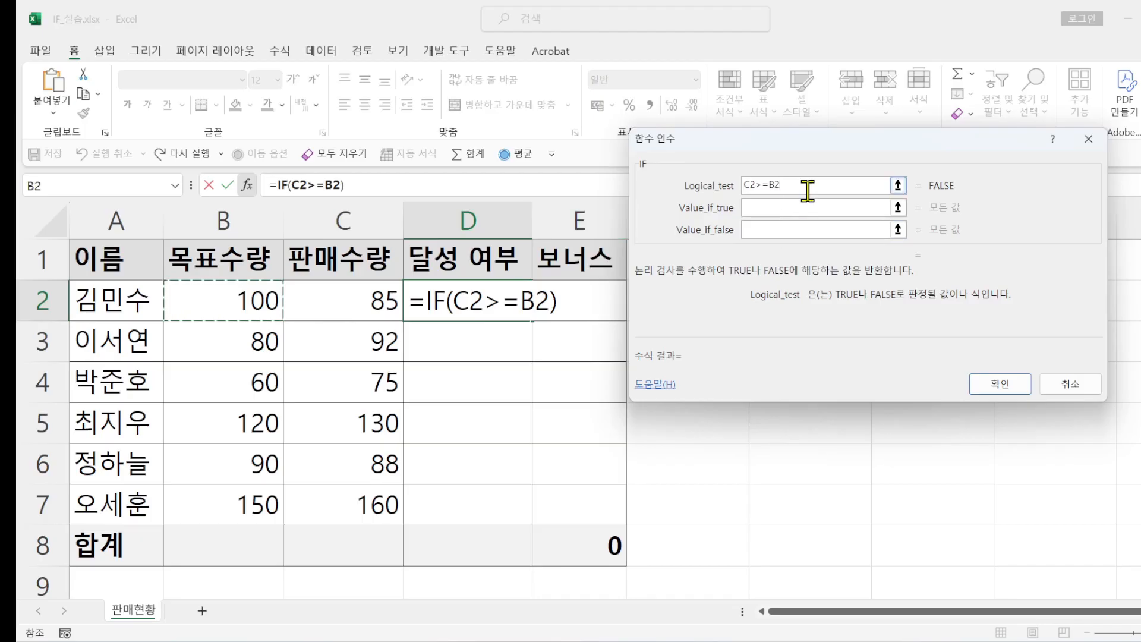
# - Have the IF function return "달성" when true and "미달" when false, and confirm the formula in D2
pyautogui.click(765, 205)
pyautogui.click(764, 205)
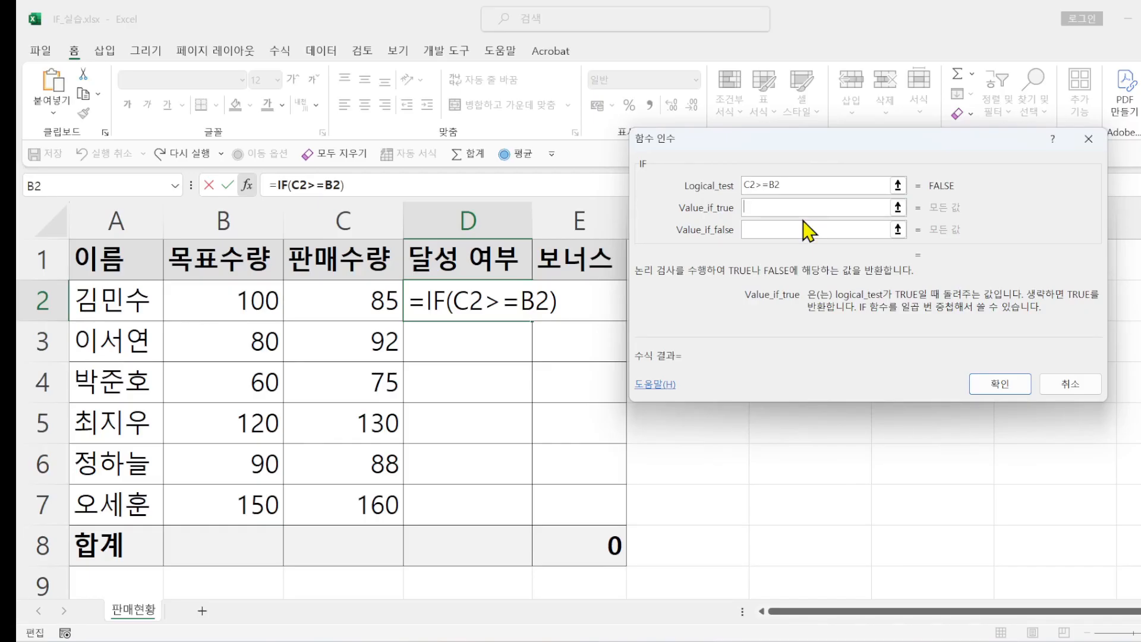
pyautogui.write('달성')
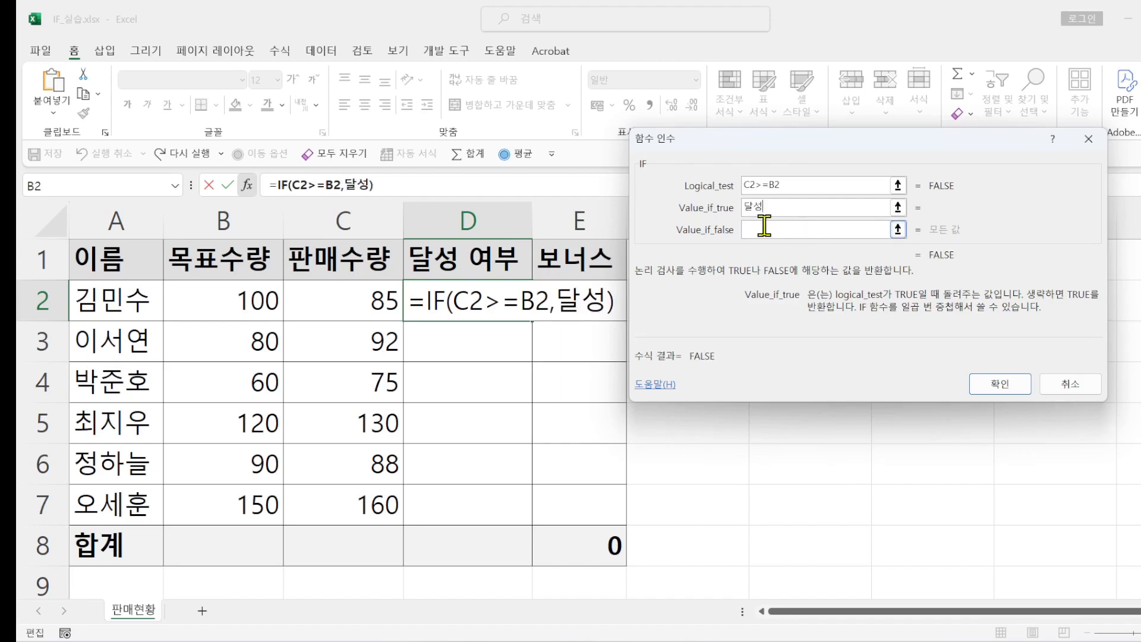
pyautogui.press('Tab')
pyautogui.write('미달')
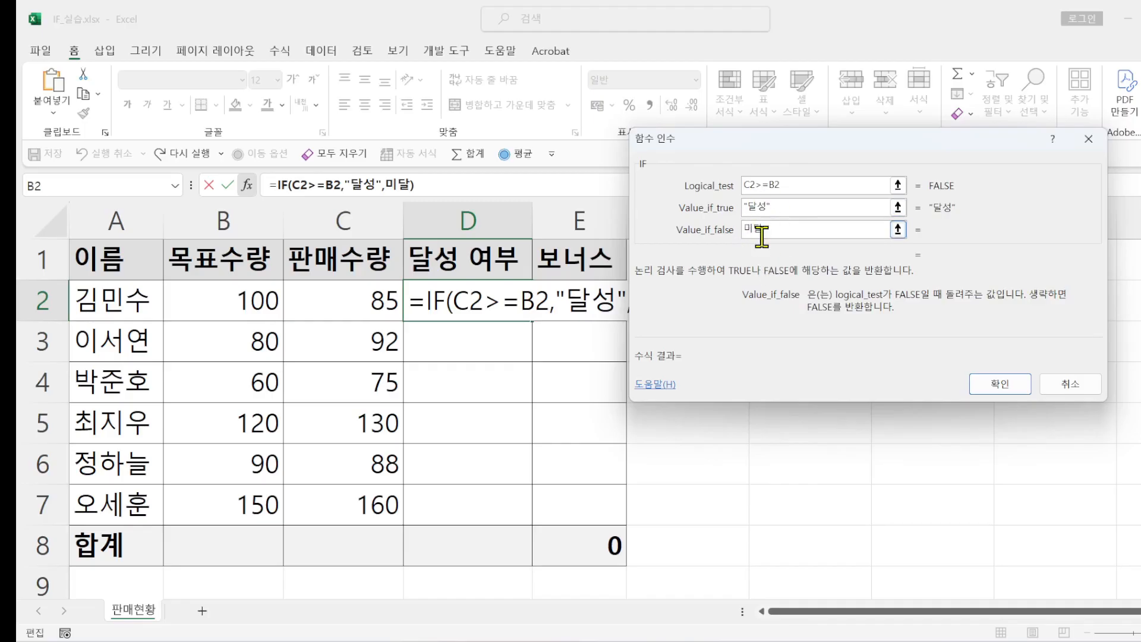
pyautogui.click(1000, 385)
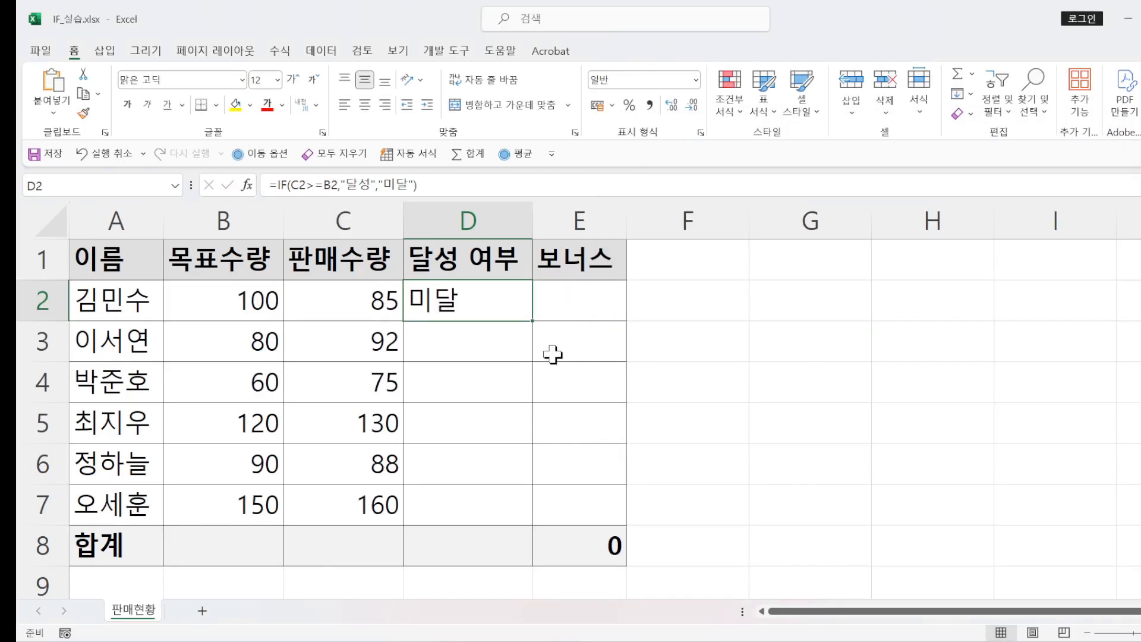
# - Fill the IF formula from D2 down through D7, and select the 보너스 cell E2
pyautogui.moveTo(536, 323); pyautogui.dragTo(522, 512)
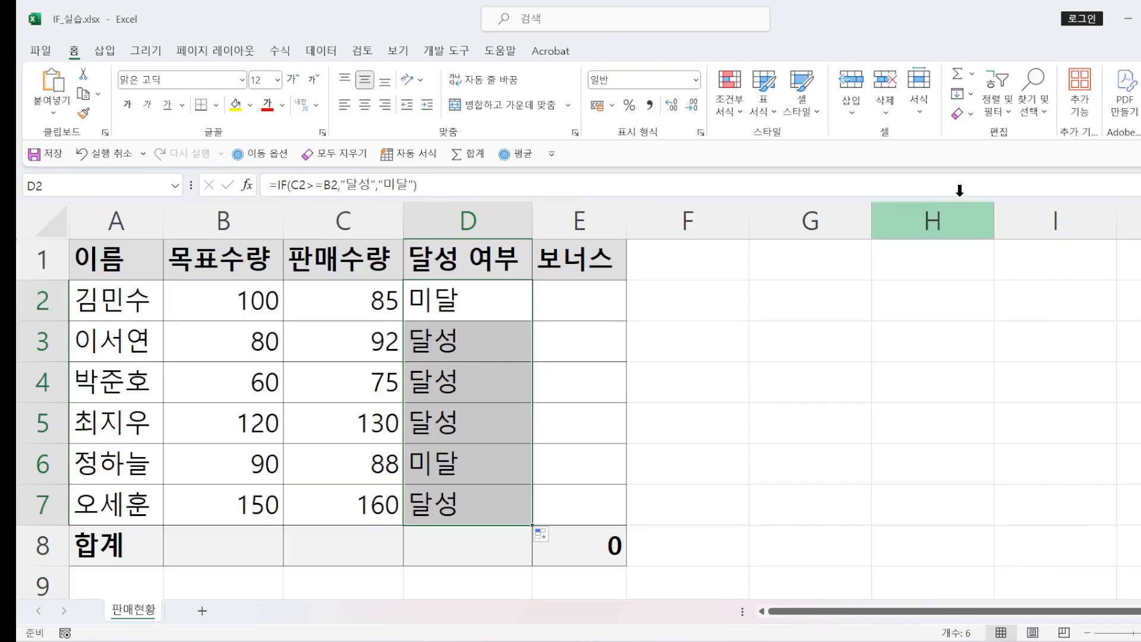
pyautogui.click(571, 300)
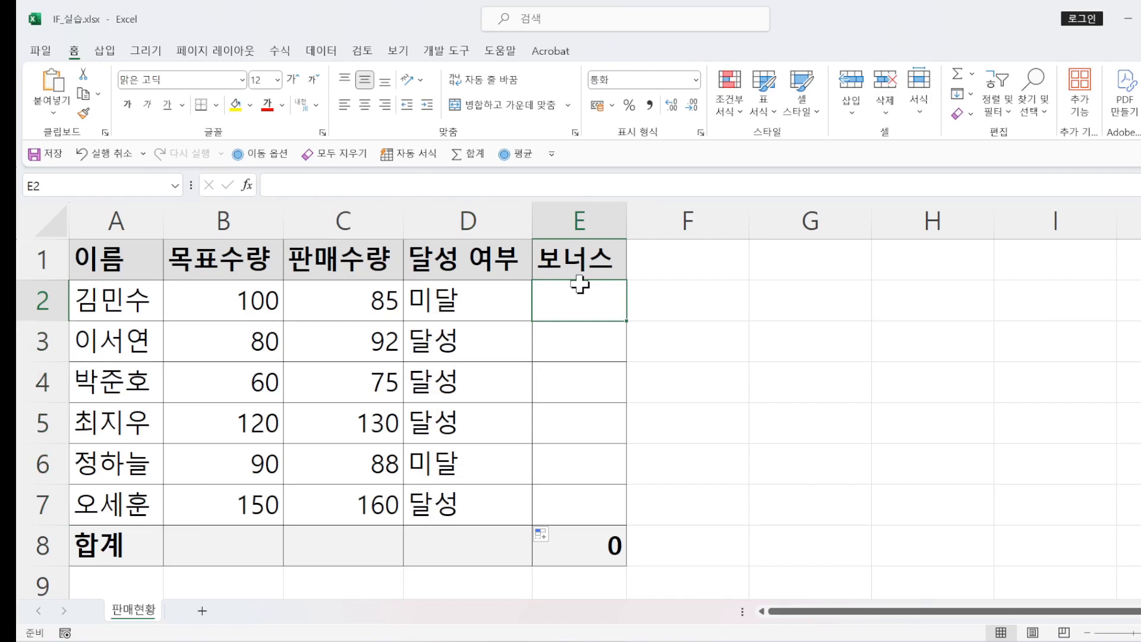
# - Start an IF formula in E2 with the logical test C2>=B2
pyautogui.write('=')
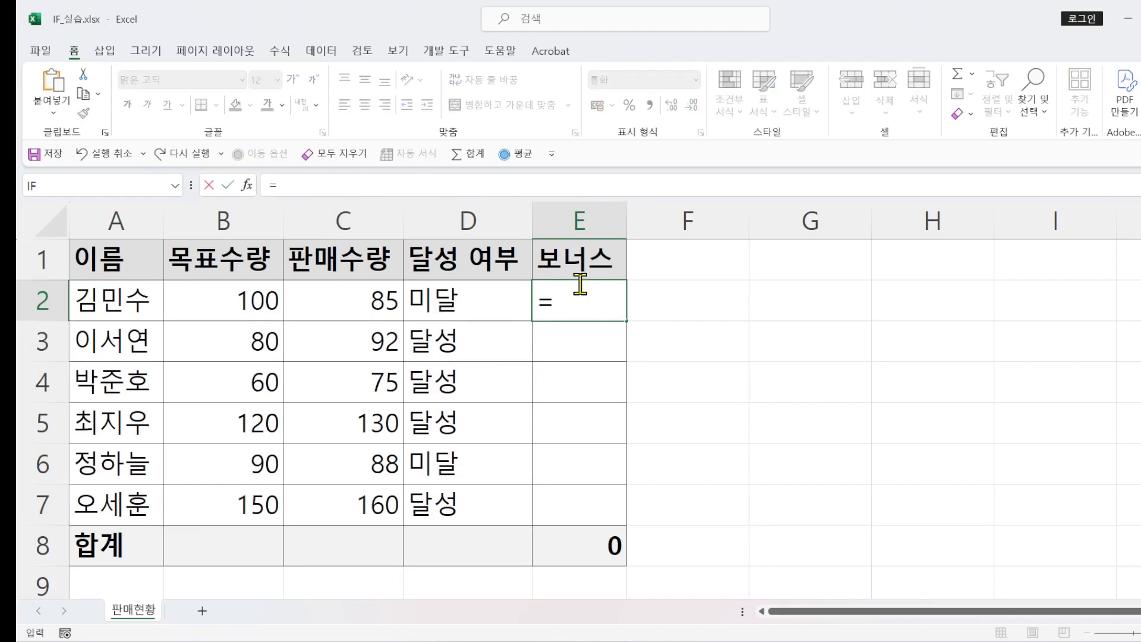
pyautogui.write('ㅑ')
pyautogui.press('BackSpace')
pyautogui.write('I')
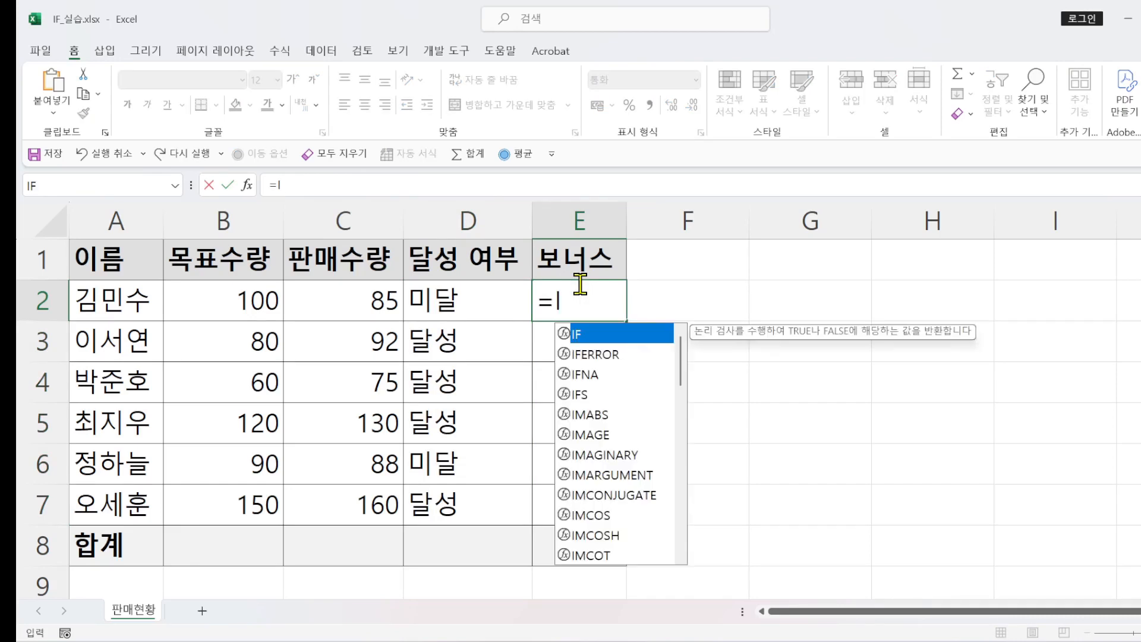
pyautogui.doubleClick(596, 330)
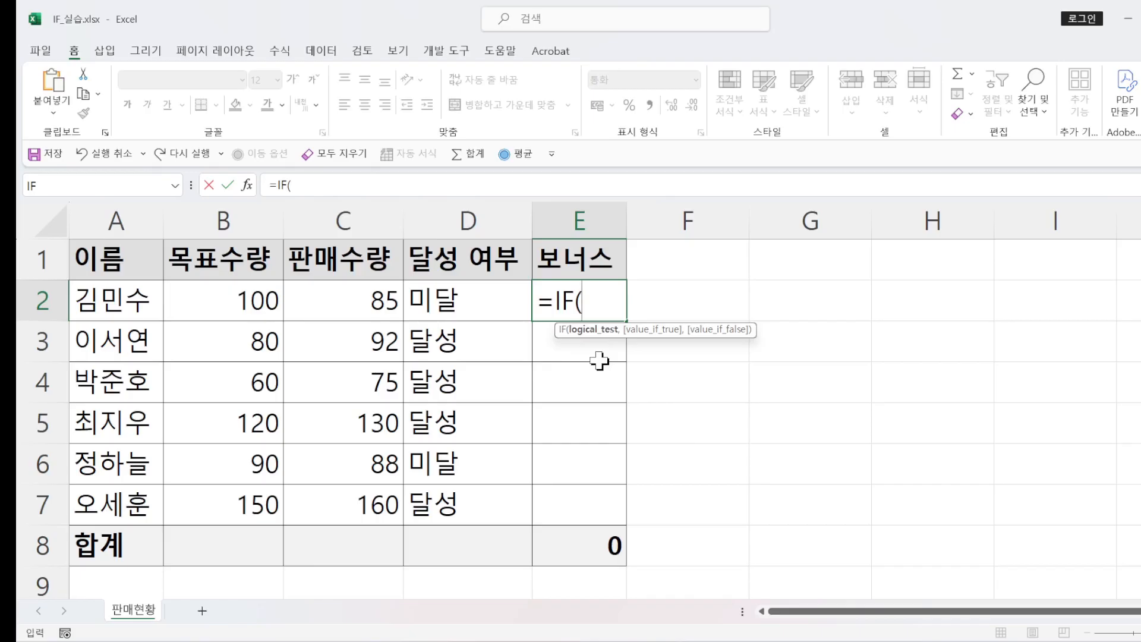
pyautogui.click(343, 304)
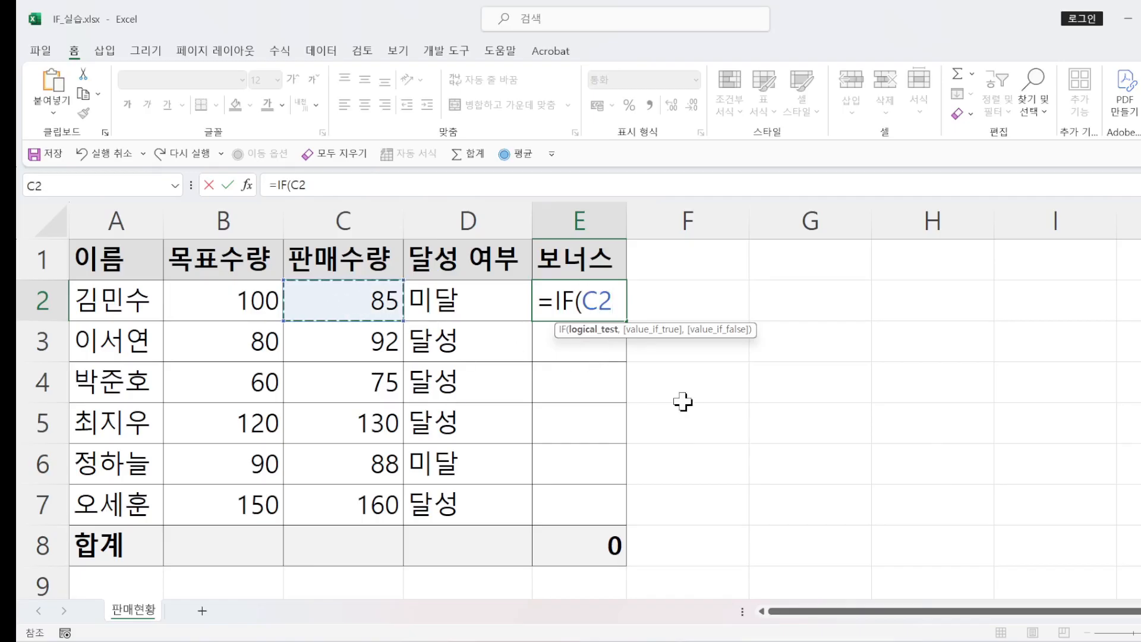
pyautogui.write('>=')
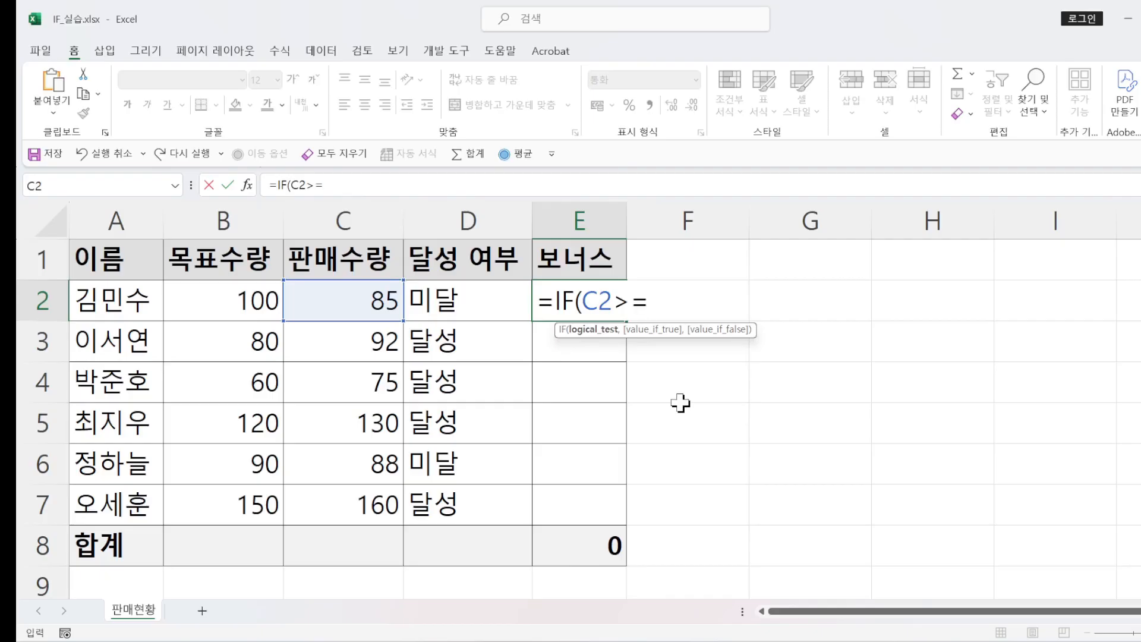
pyautogui.click(232, 288)
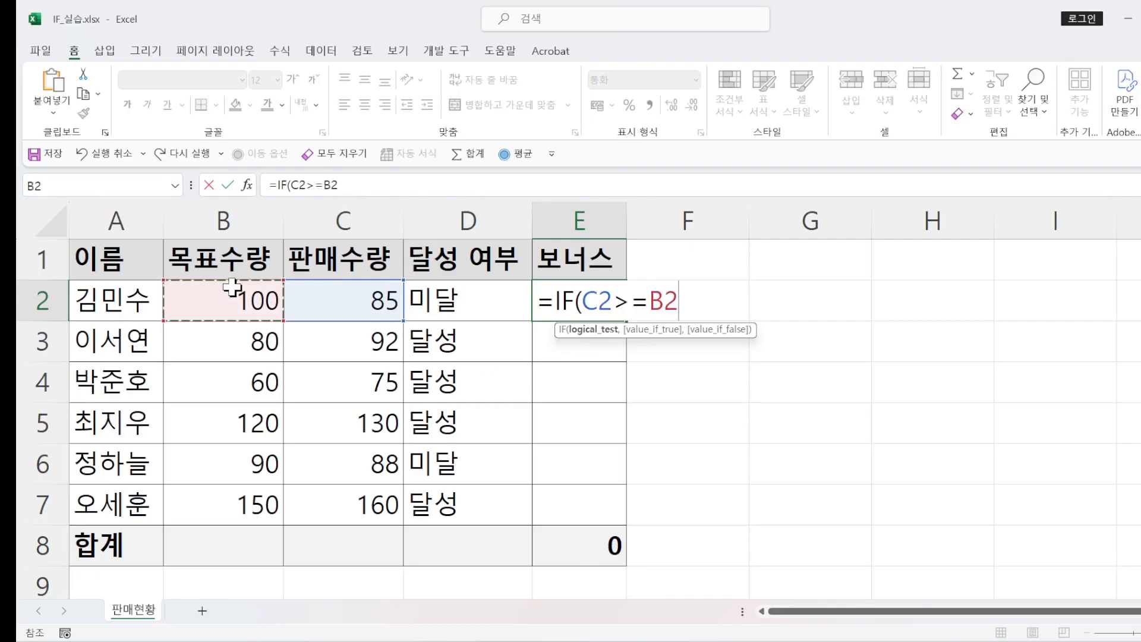
# - Have the IF formula in E2 return 50000 when true and 0 when false, and confirm it
pyautogui.write(',')
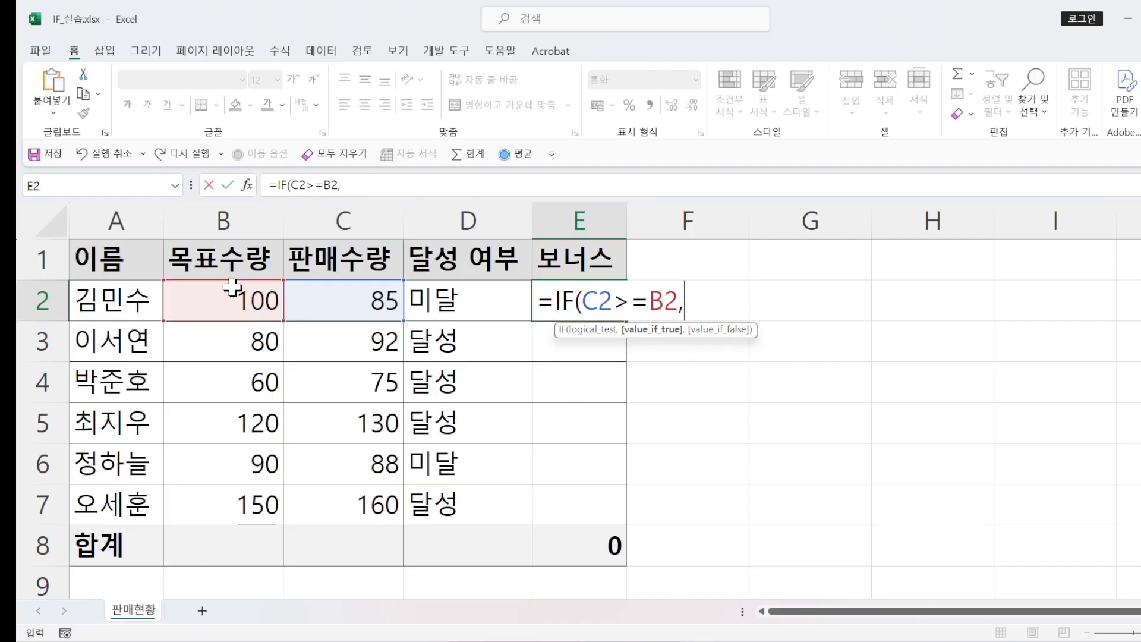
pyautogui.write('50000,')
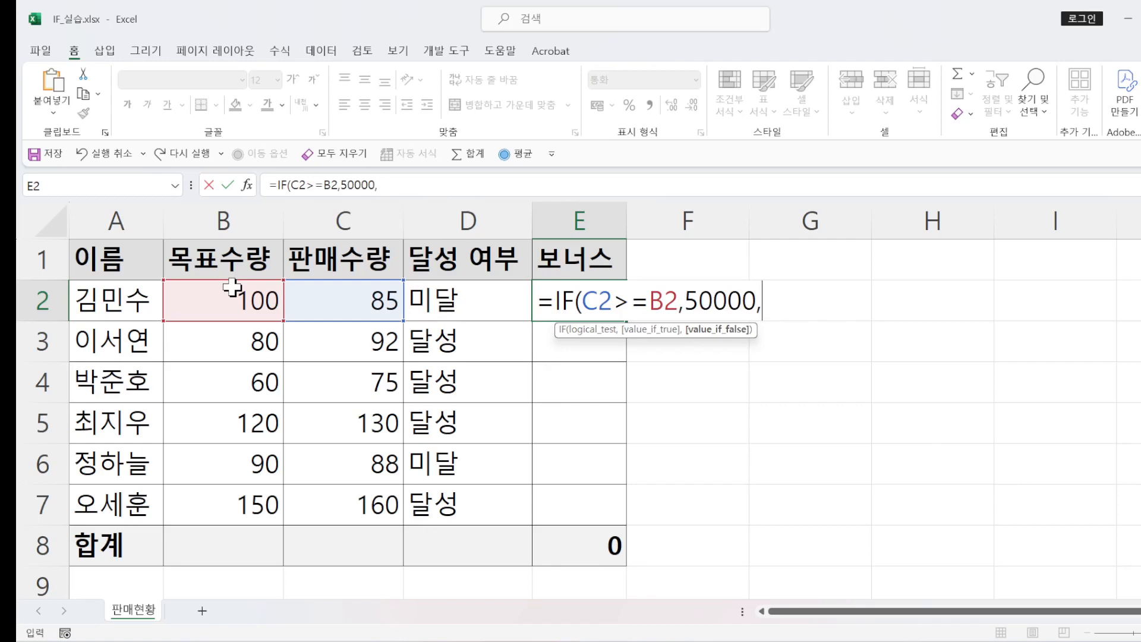
pyautogui.write('0)')
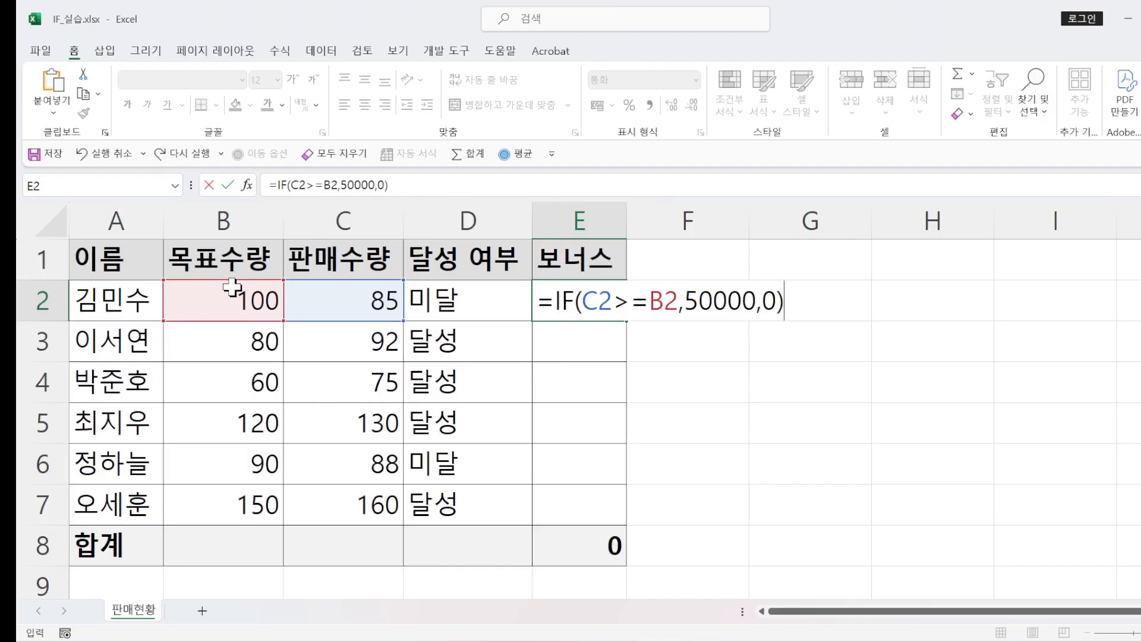
pyautogui.press('Return')
# - Fill the bonus formula from E2 down through E7 and auto-fit the width of column E
pyautogui.click(587, 303)
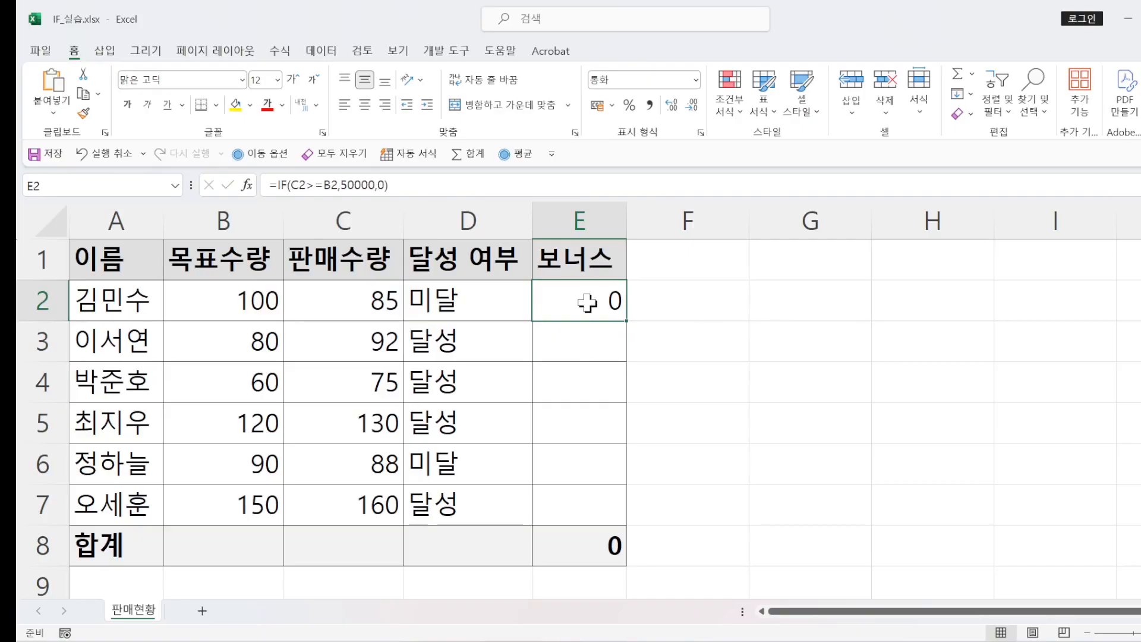
pyautogui.moveTo(625, 320); pyautogui.dragTo(609, 511)
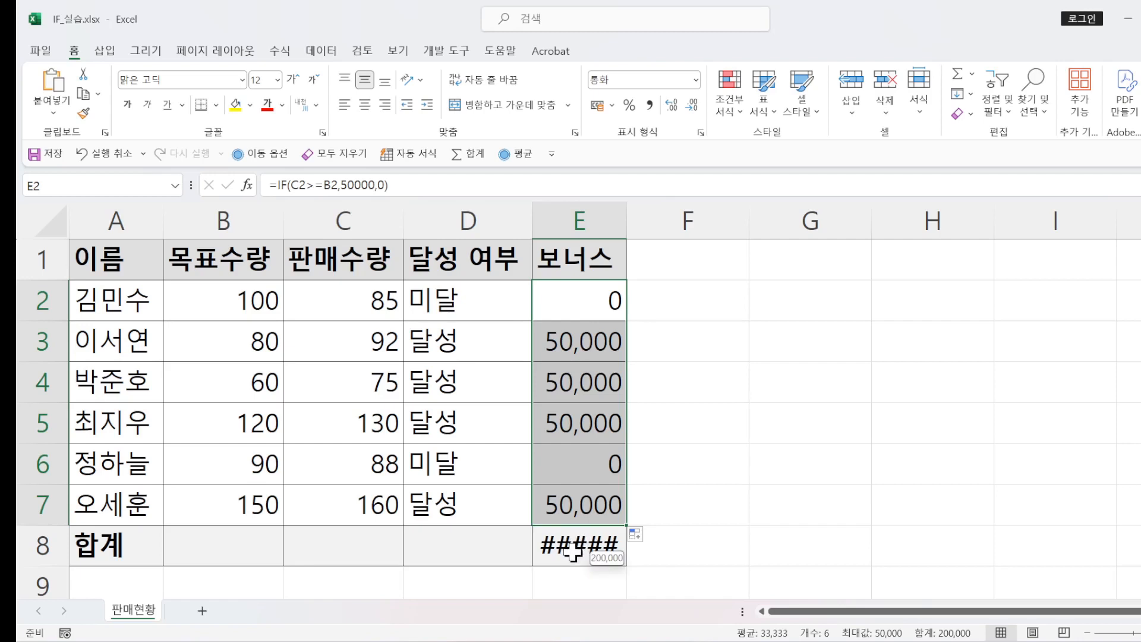
pyautogui.doubleClick(625, 216)
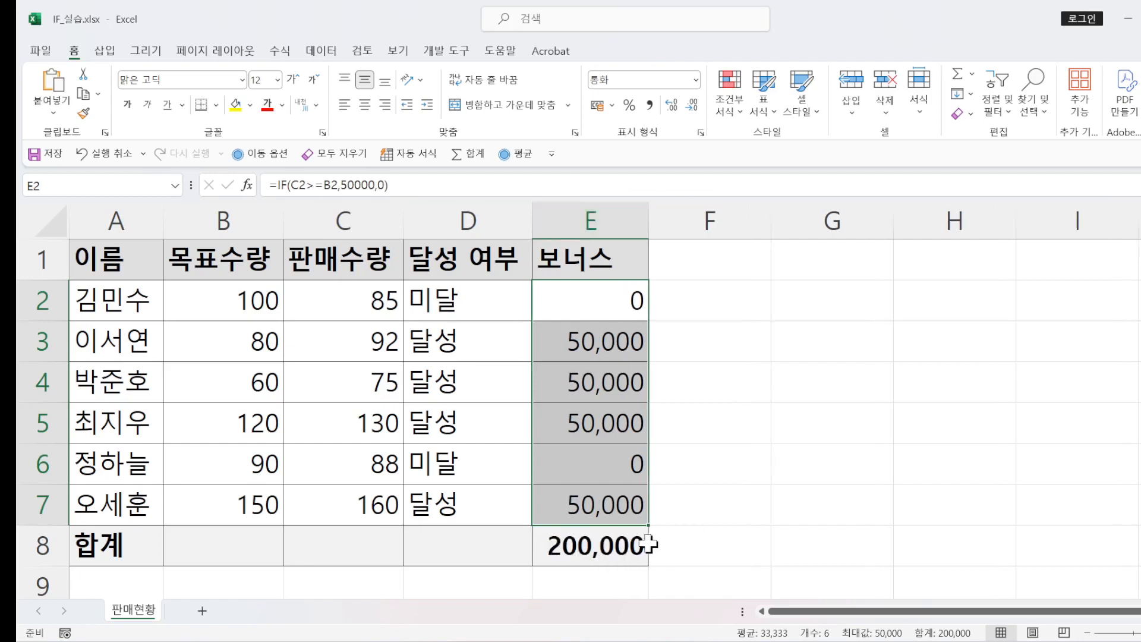
# - Examine the 보너스 total in cell E8 and the formula behind it
pyautogui.click(580, 552)
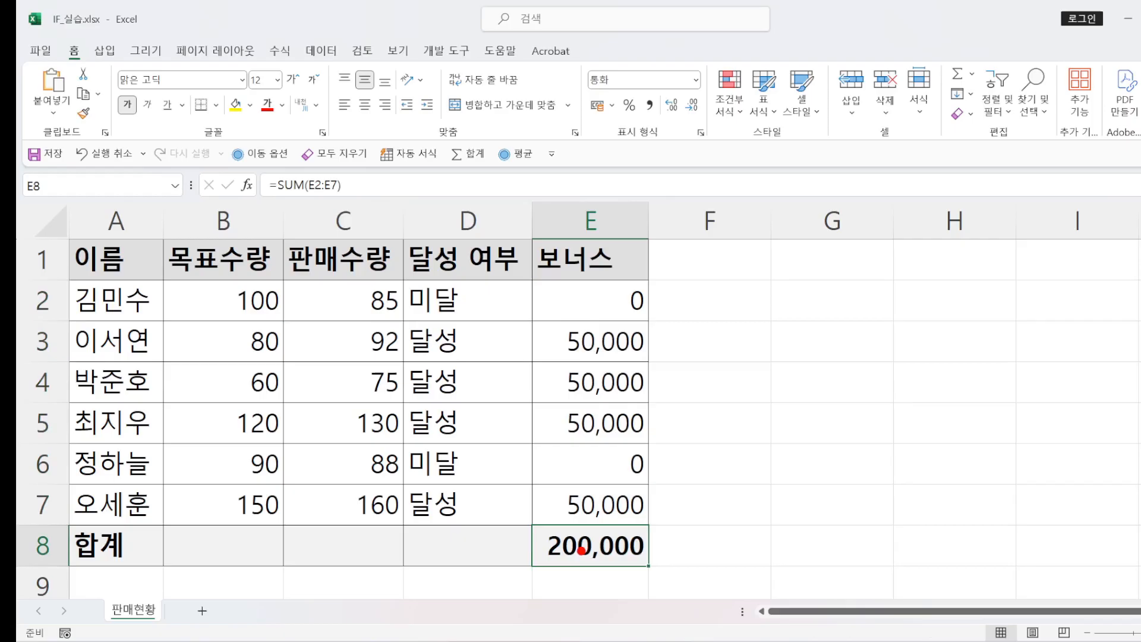
pyautogui.moveTo(625, 549)
pyautogui.mouseDown()
pyautogui.moveTo(635, 580)
pyautogui.moveTo(514, 551)
pyautogui.moveTo(547, 505)
pyautogui.moveTo(678, 569)
pyautogui.mouseUp()
pyautogui.moveTo(360, 190)
pyautogui.mouseDown()
pyautogui.moveTo(326, 205)
pyautogui.moveTo(272, 144)
pyautogui.moveTo(351, 209)
pyautogui.mouseUp()
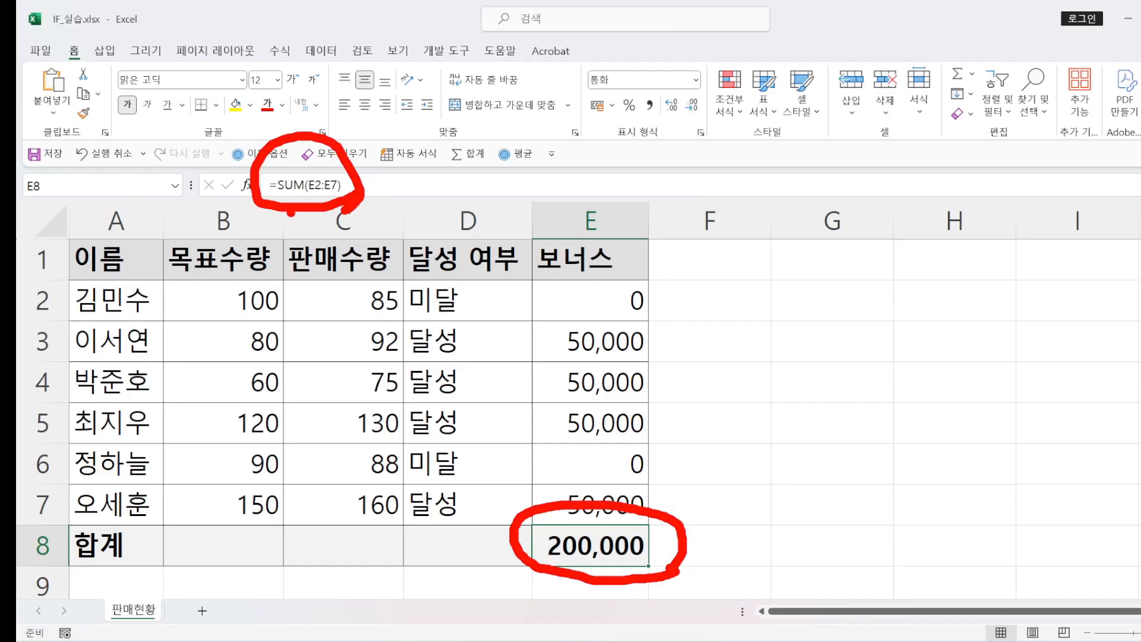